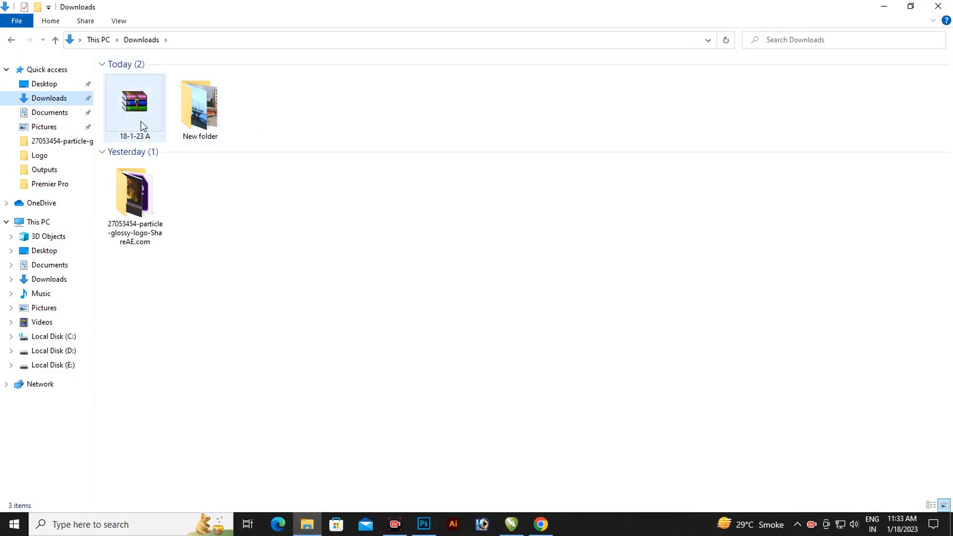
Extract the 18-1-23 A archive into the Downloads folder, entering the archive password.
click(142, 121)
right_click(142, 110)
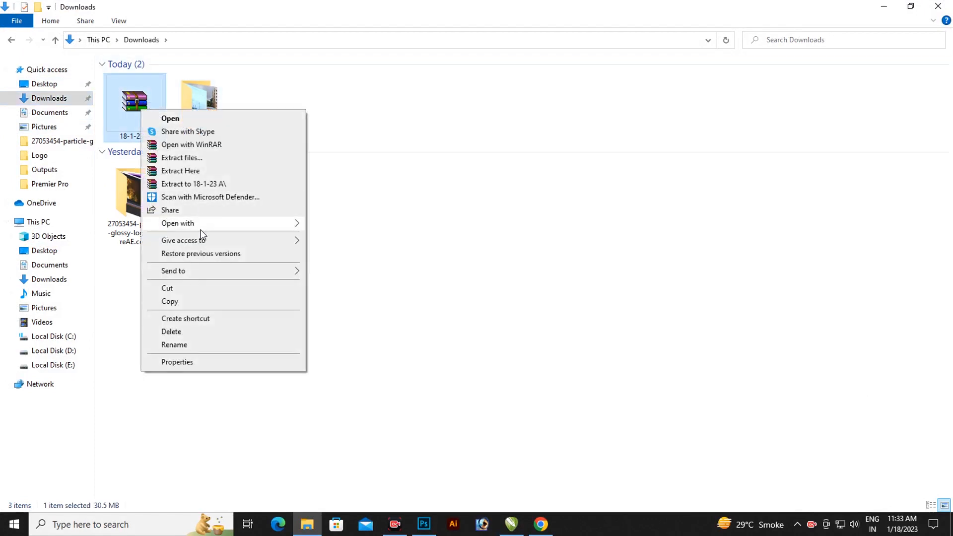
click(184, 171)
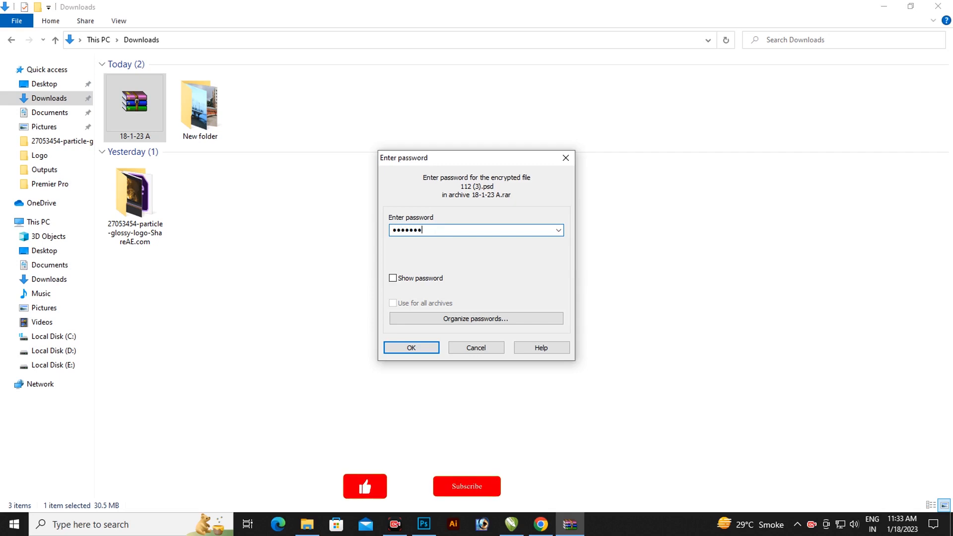
text(••)
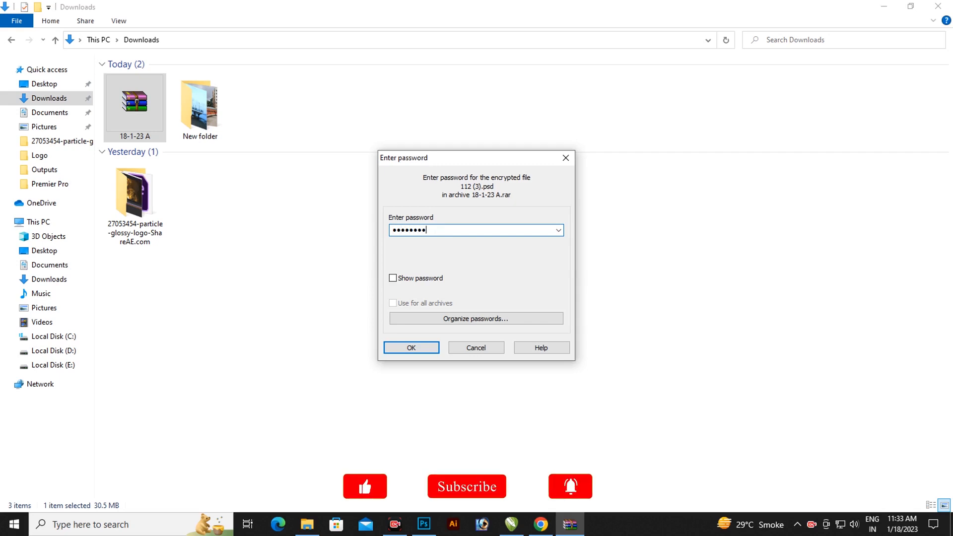
click(436, 346)
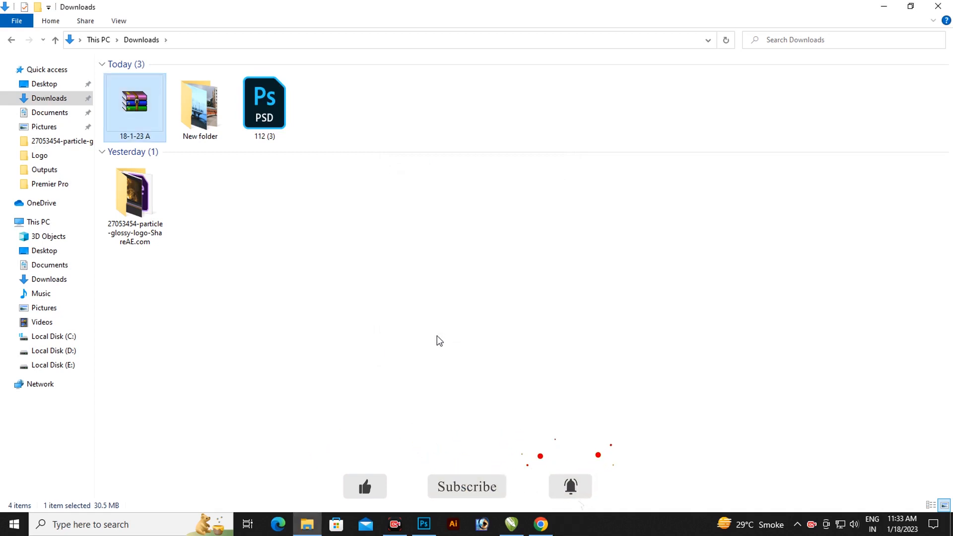
Open the extracted 112 (3) PSD file in Photoshop and collapse its LIGHT and GLITTER layer groups.
click(267, 118)
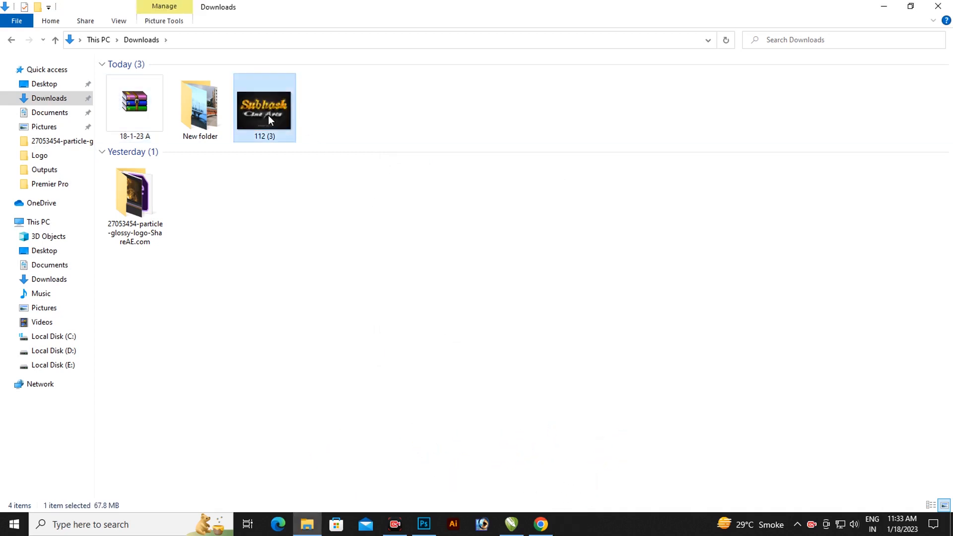
drag(273, 108, 407, 307)
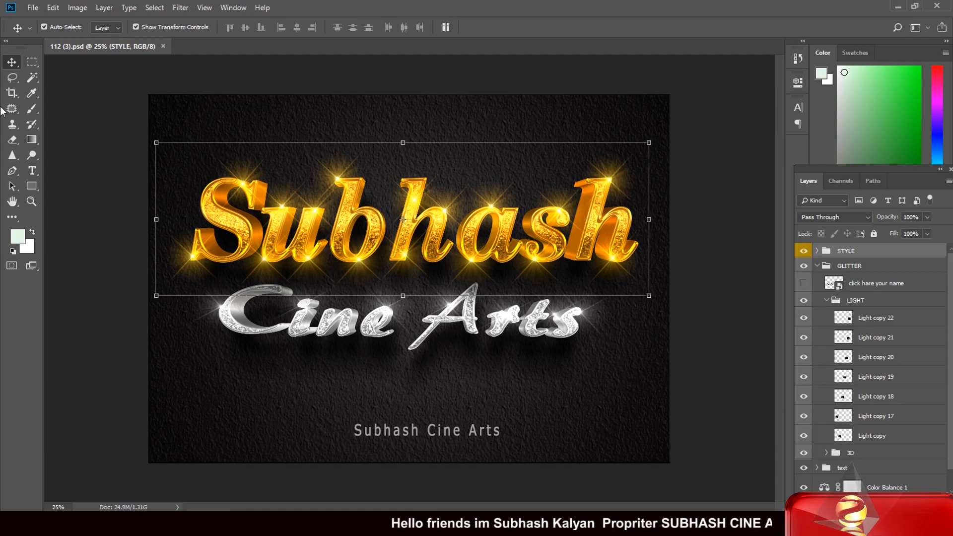
click(107, 103)
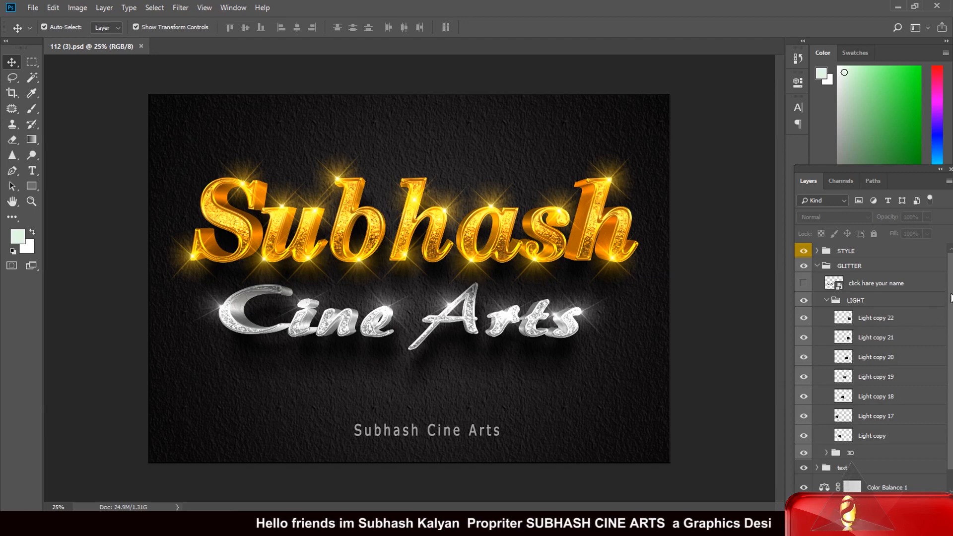
scroll(950, 298, down, 1)
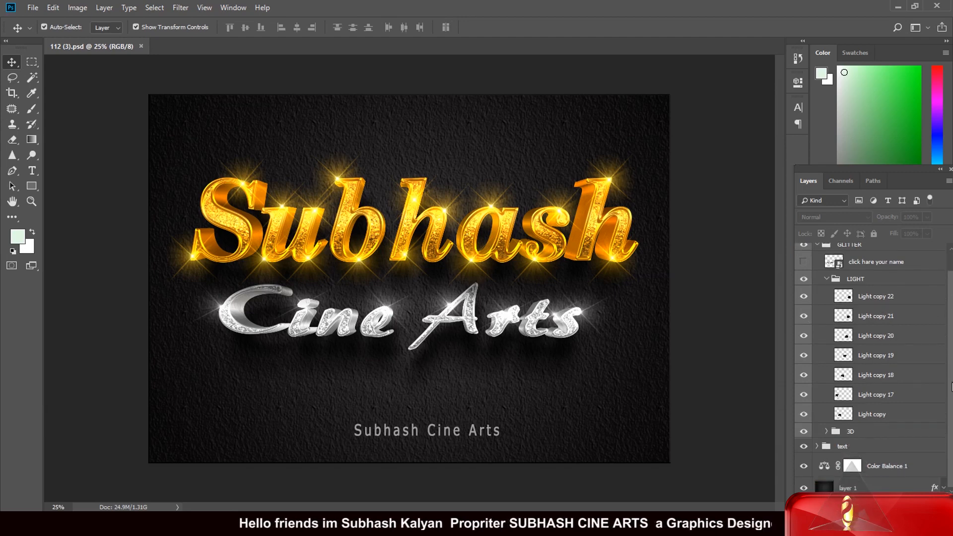
click(827, 280)
click(817, 267)
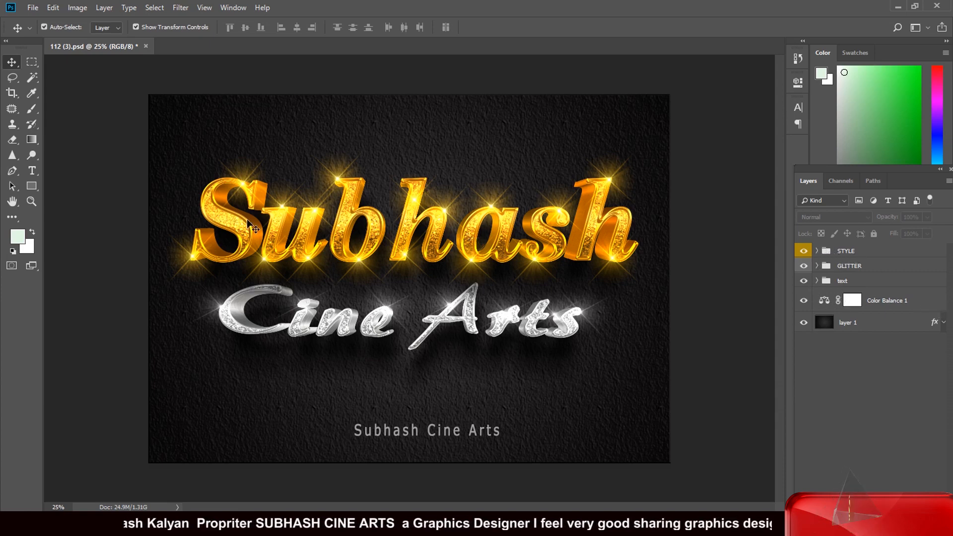
Open the "click hare your name" smart object in the STYLE group and retype the first name in its text layer.
click(838, 254)
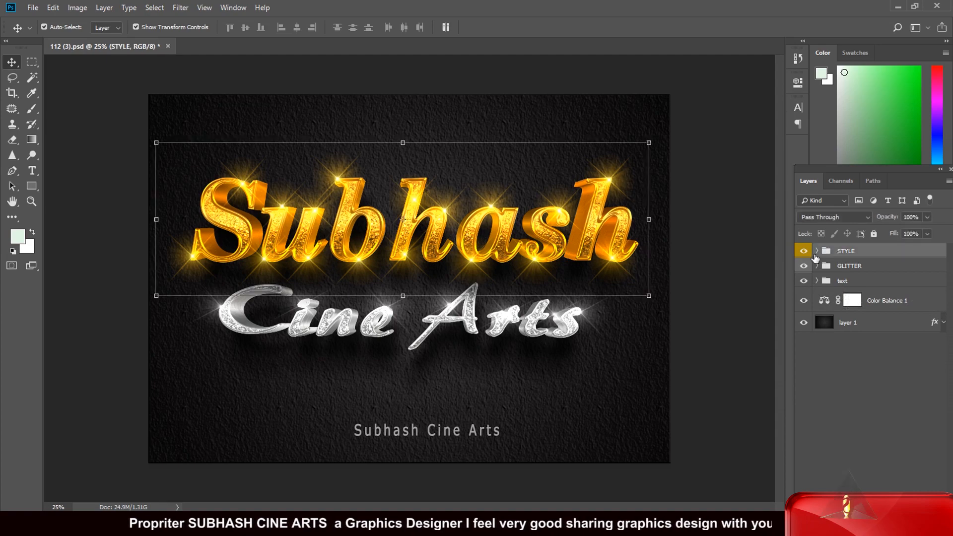
click(816, 252)
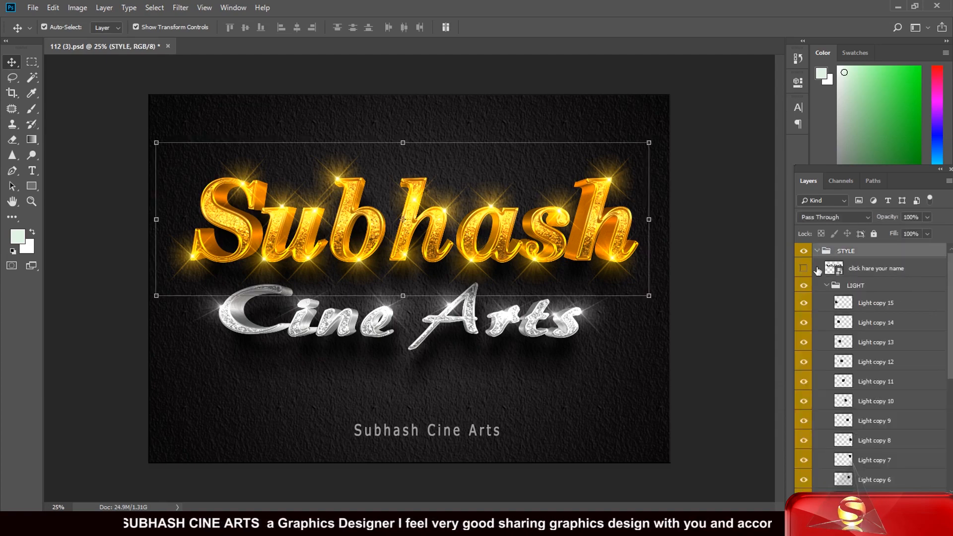
double_click(835, 269)
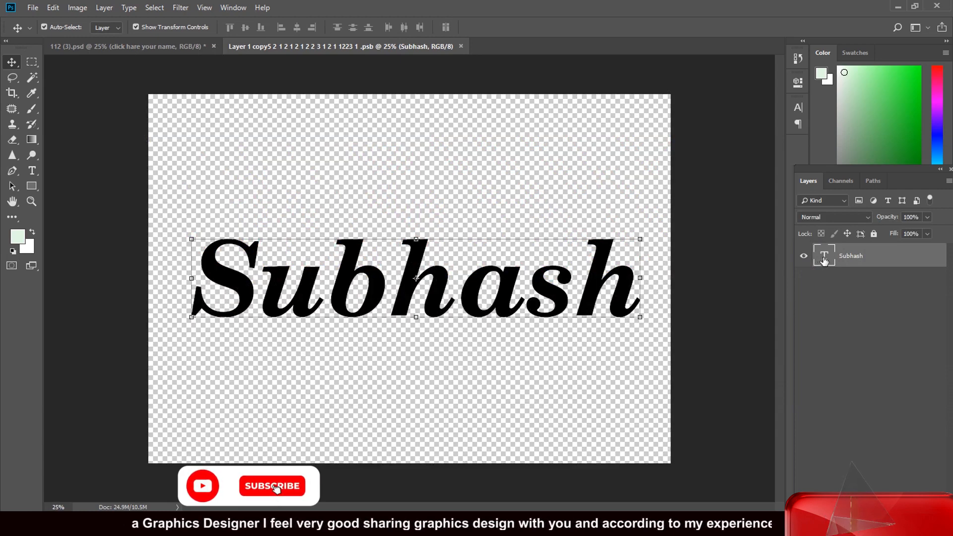
double_click(824, 258)
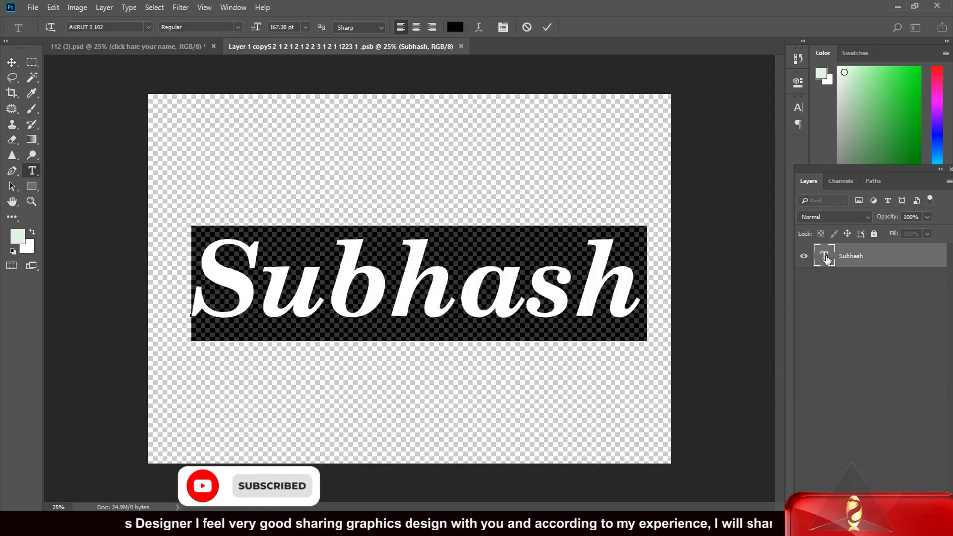
text(Subhash)
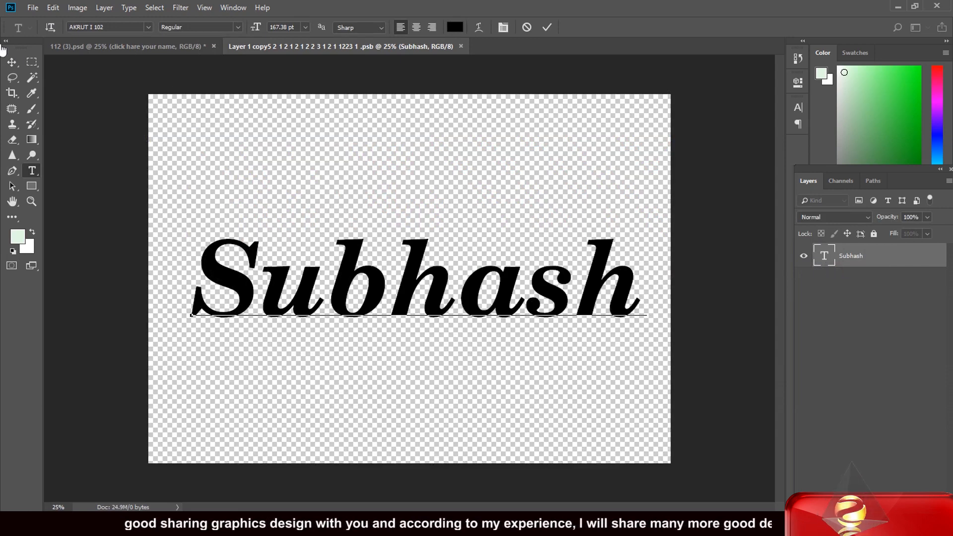
click(12, 62)
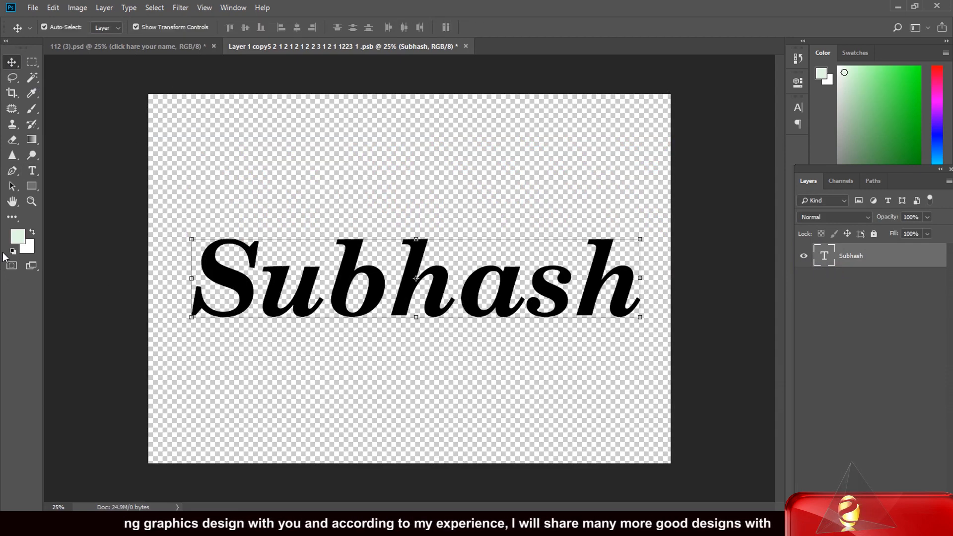
Change the font of the smart object's name text to -BLANGKON-.
click(31, 171)
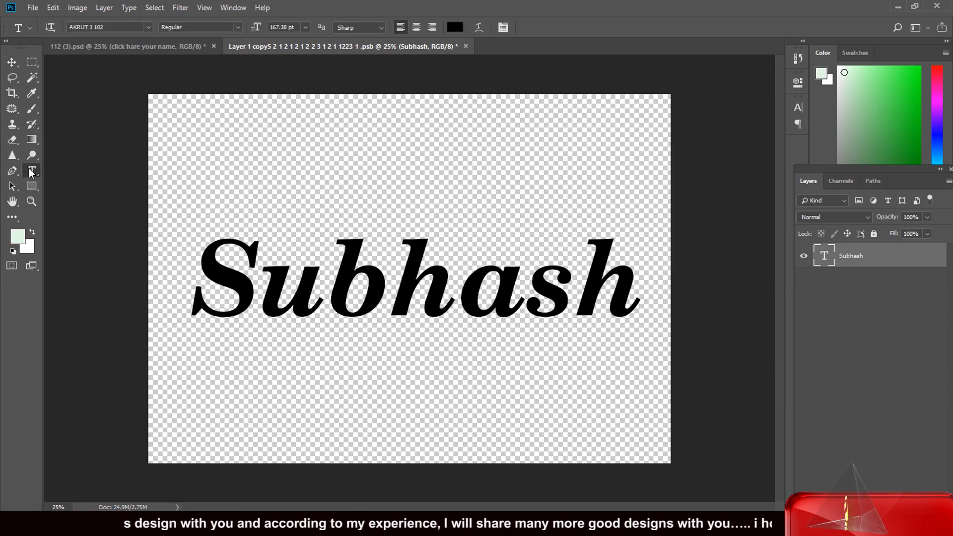
click(156, 24)
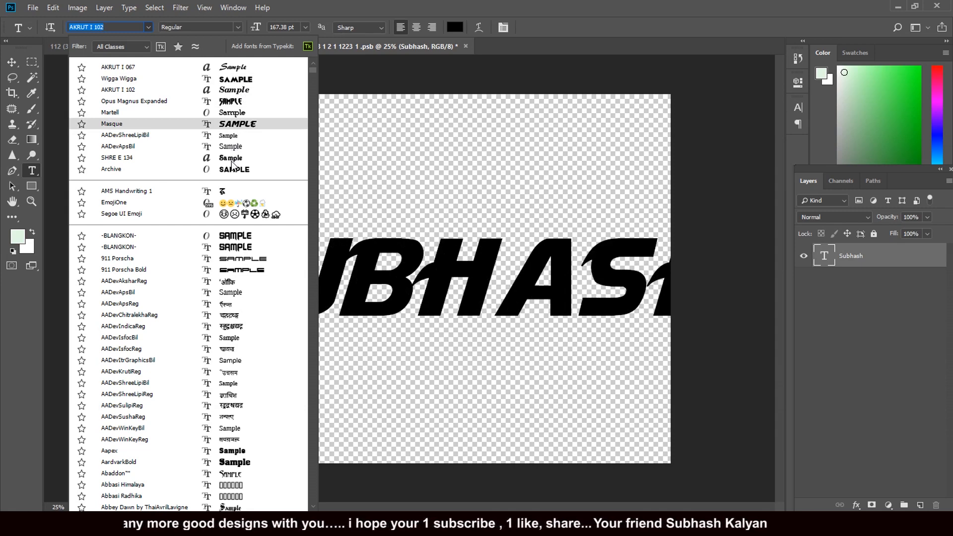
click(238, 237)
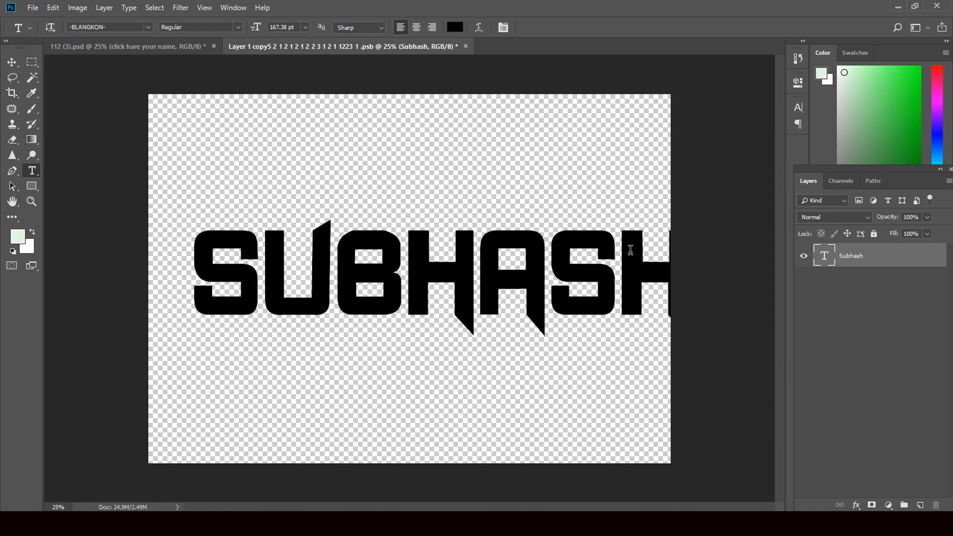
Scale the name text to about 92% width and height, centre it horizontally within the canvas, and apply the transformation.
click(11, 62)
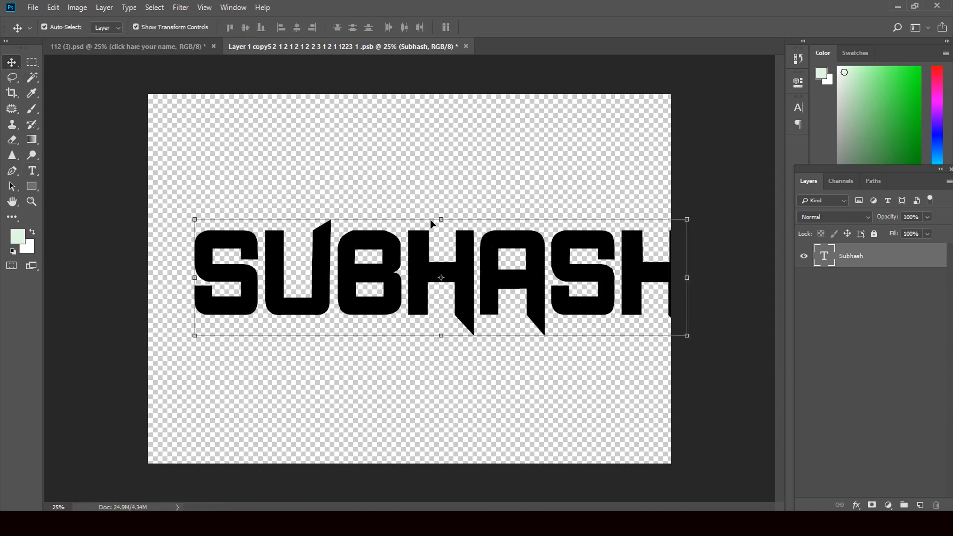
drag(687, 337, 631, 312)
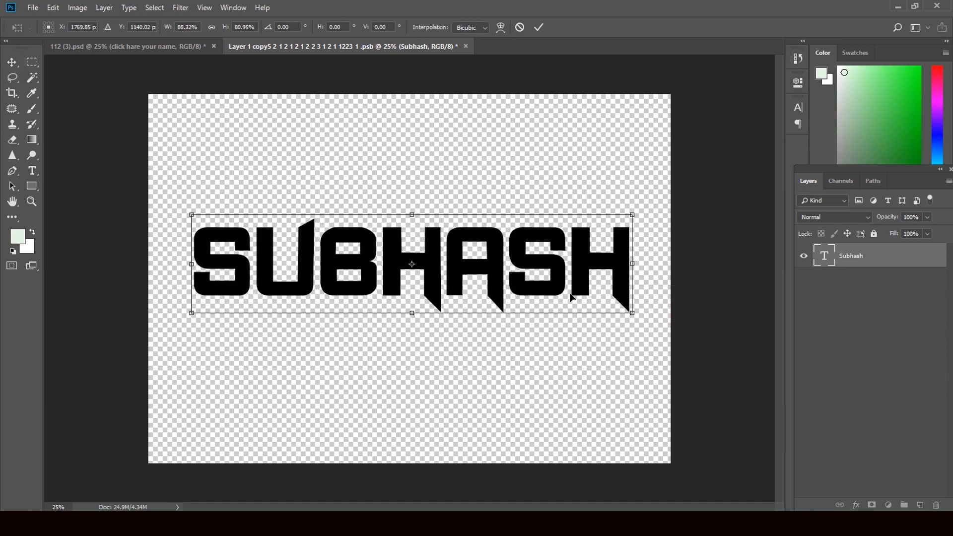
drag(497, 265, 496, 256)
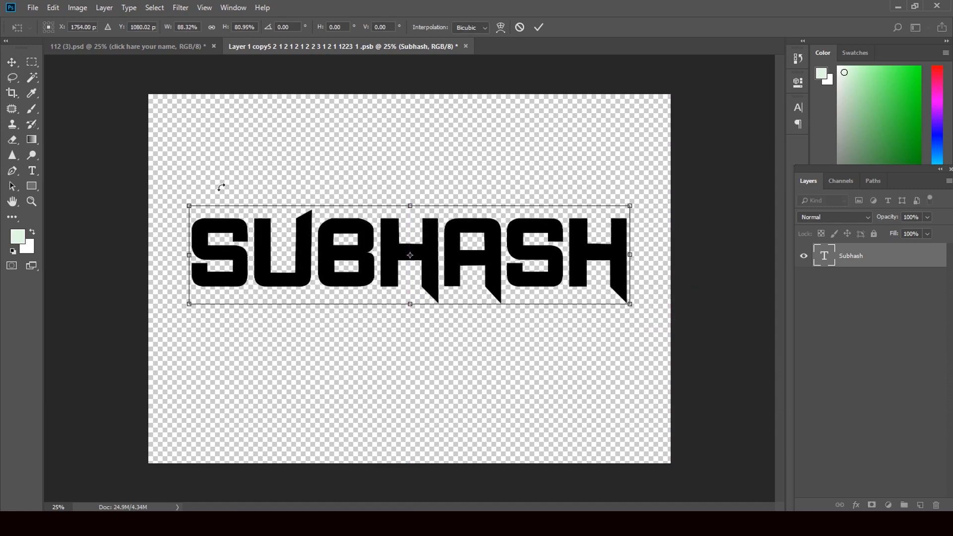
drag(186, 204, 179, 197)
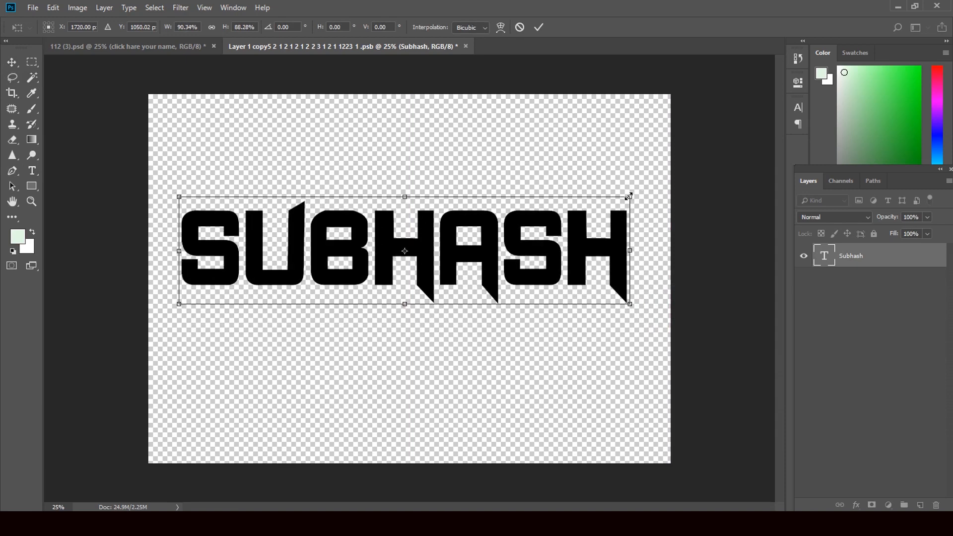
drag(631, 194, 638, 192)
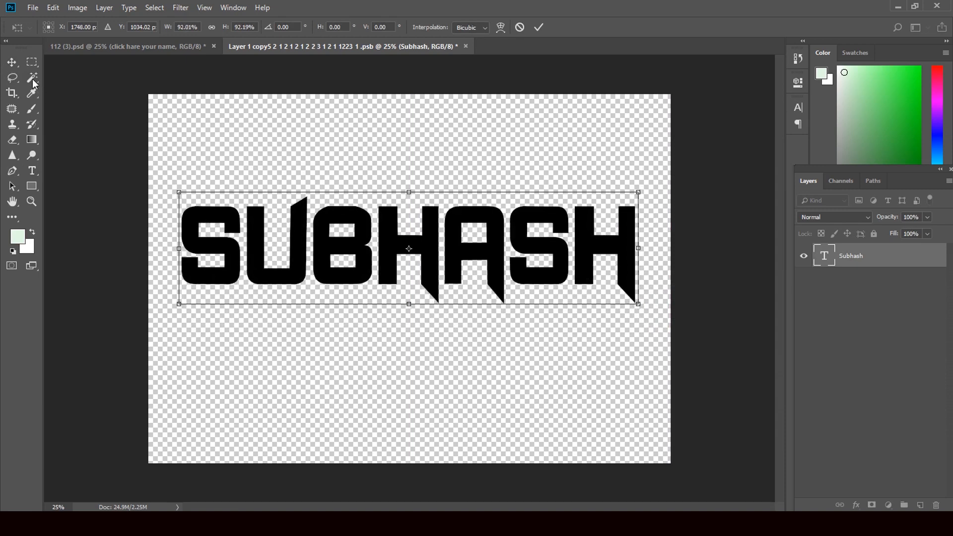
key(v)
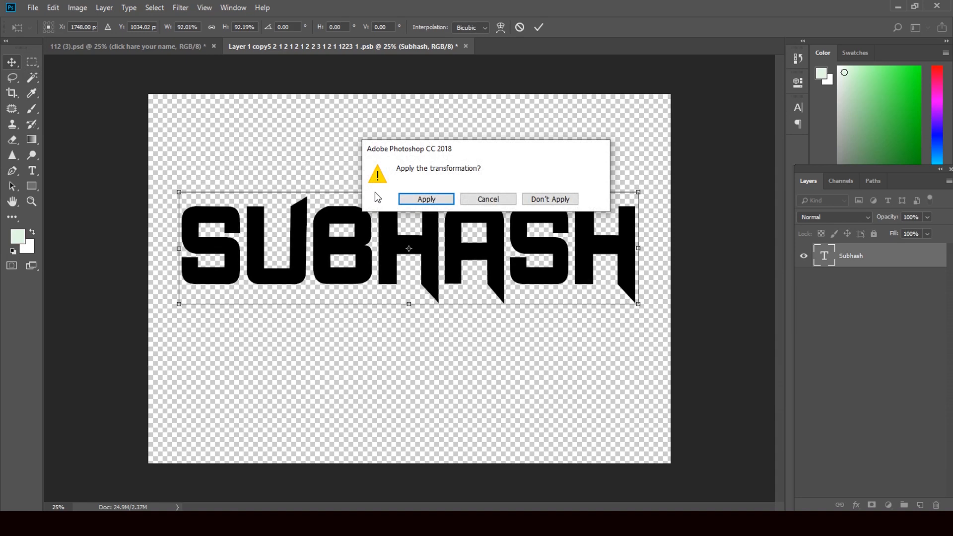
click(417, 198)
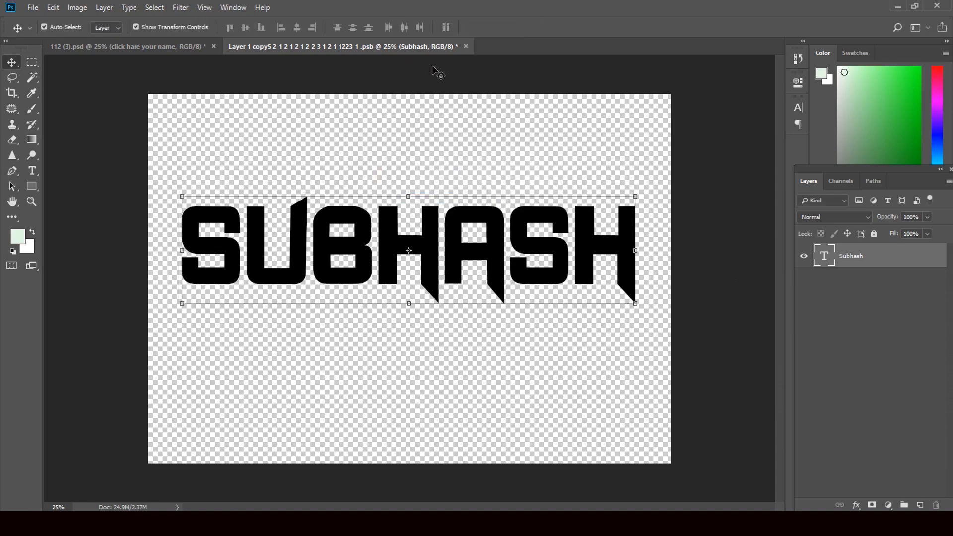
Save the changes to the name smart object and close it, returning to the 112 (3).psd design.
click(465, 46)
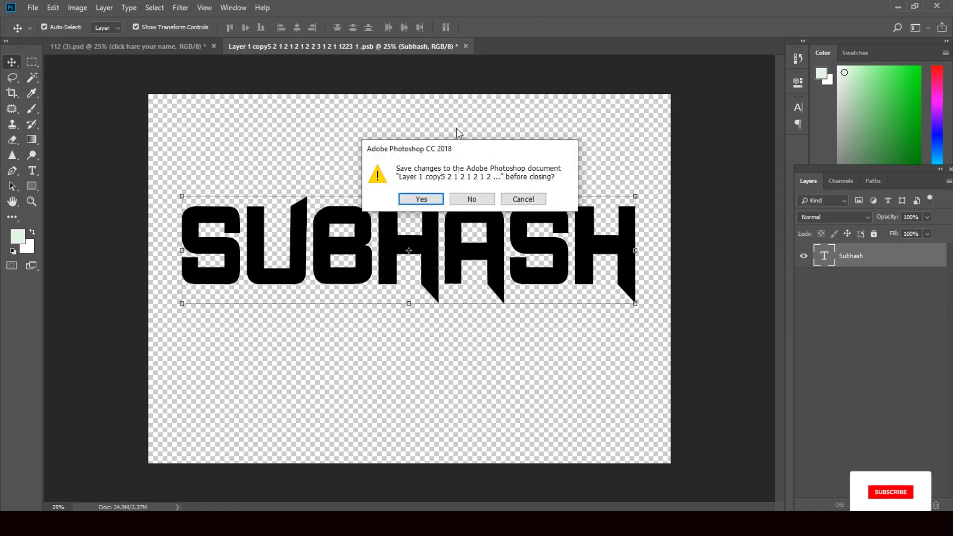
click(421, 199)
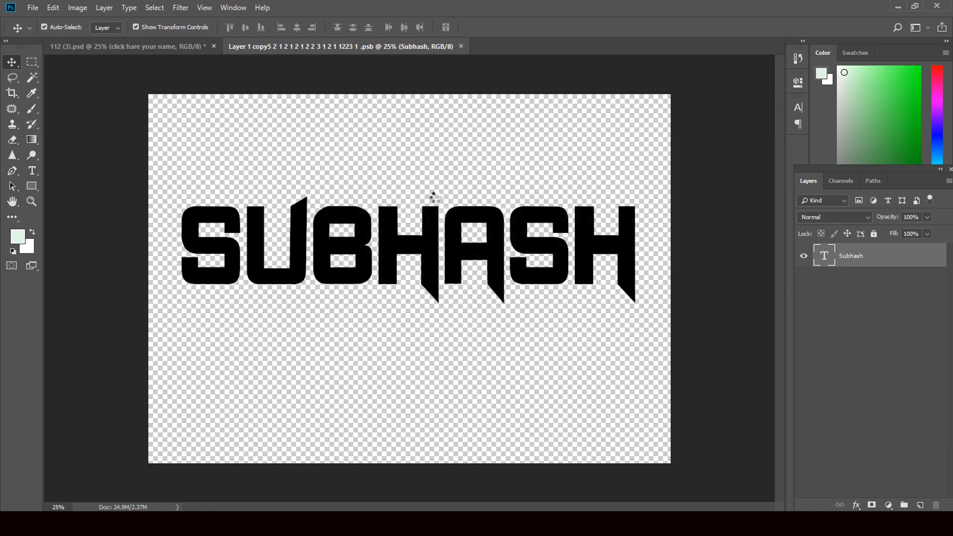
key(ctrl+w)
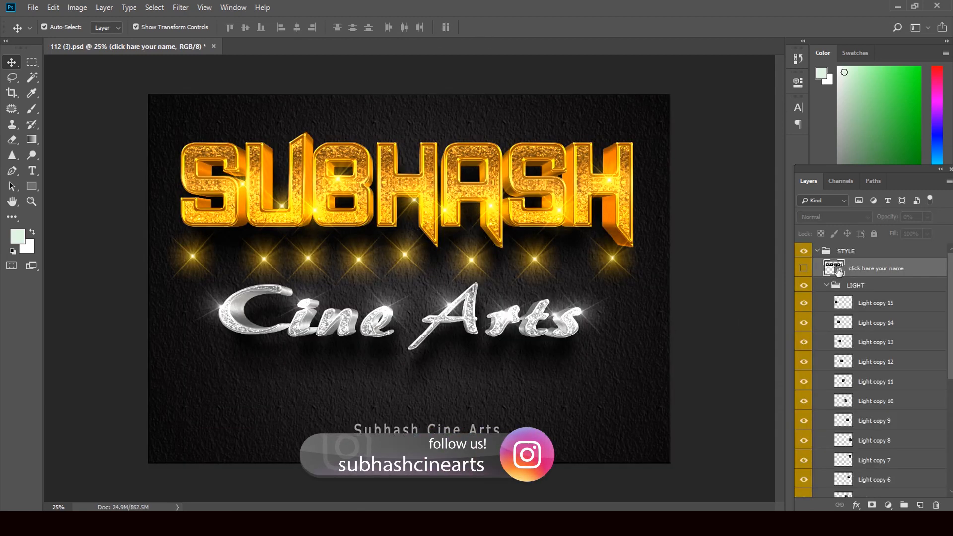
Reopen the name smart object in the STYLE group, move its text lower on the canvas, and save and close it.
double_click(834, 268)
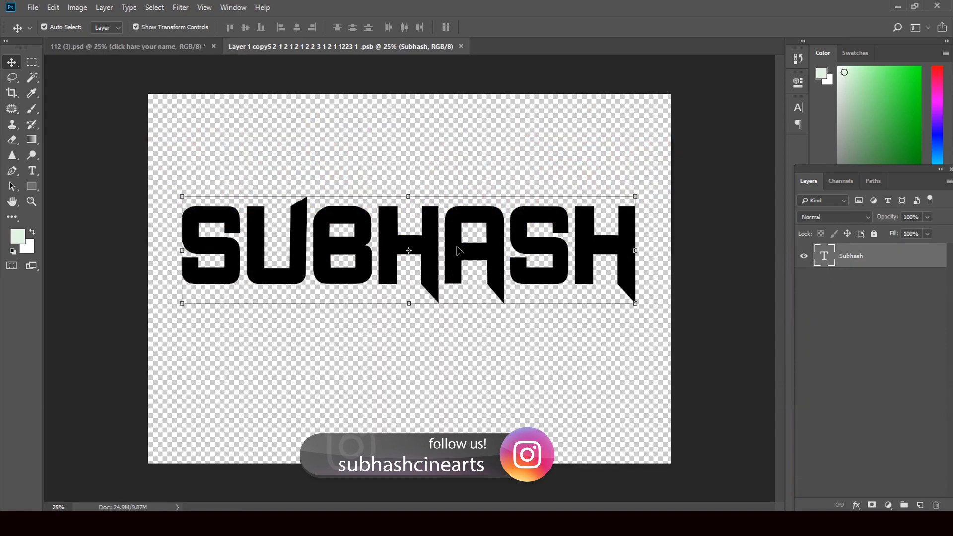
drag(458, 251, 456, 276)
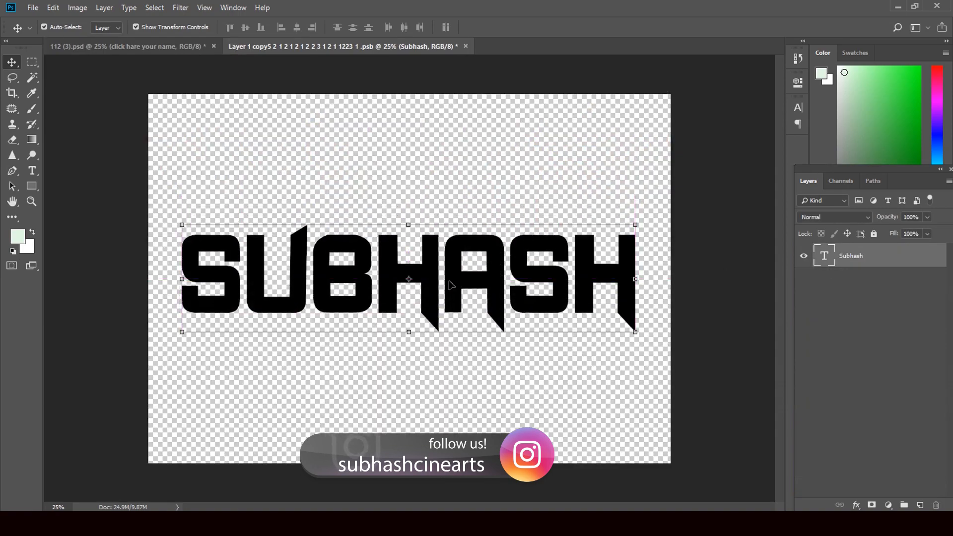
click(465, 45)
click(423, 199)
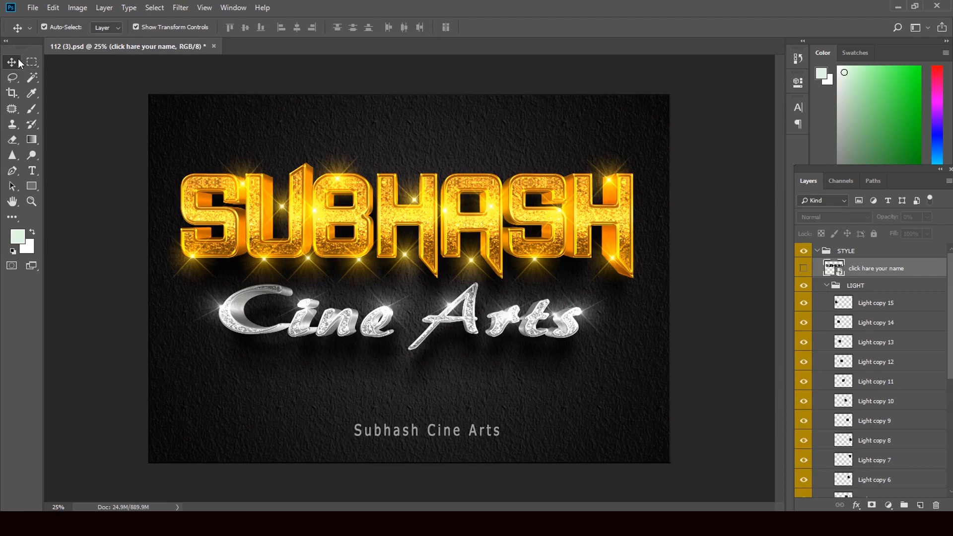
Move the sparkle near the gold letter S onto the letter's upper edge.
click(94, 86)
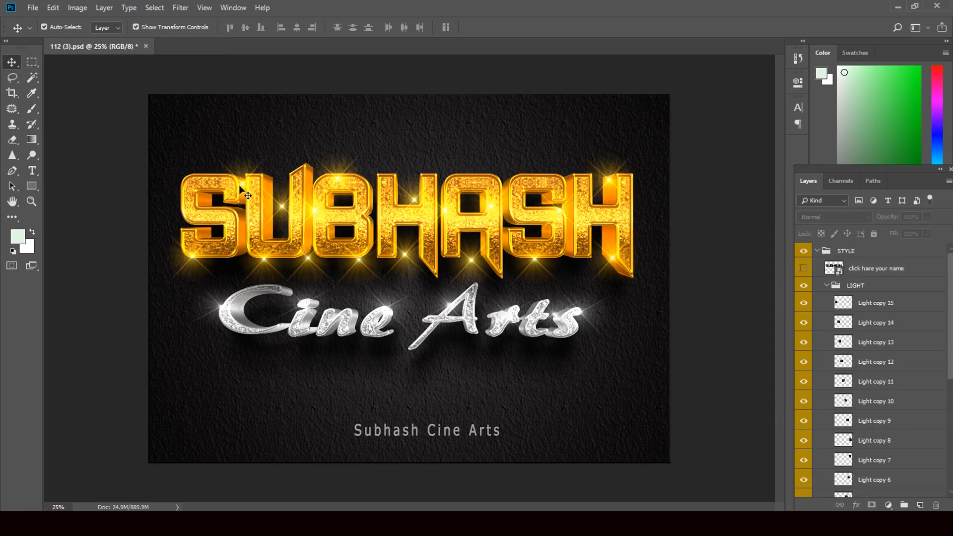
click(239, 215)
drag(240, 214, 229, 176)
click(283, 220)
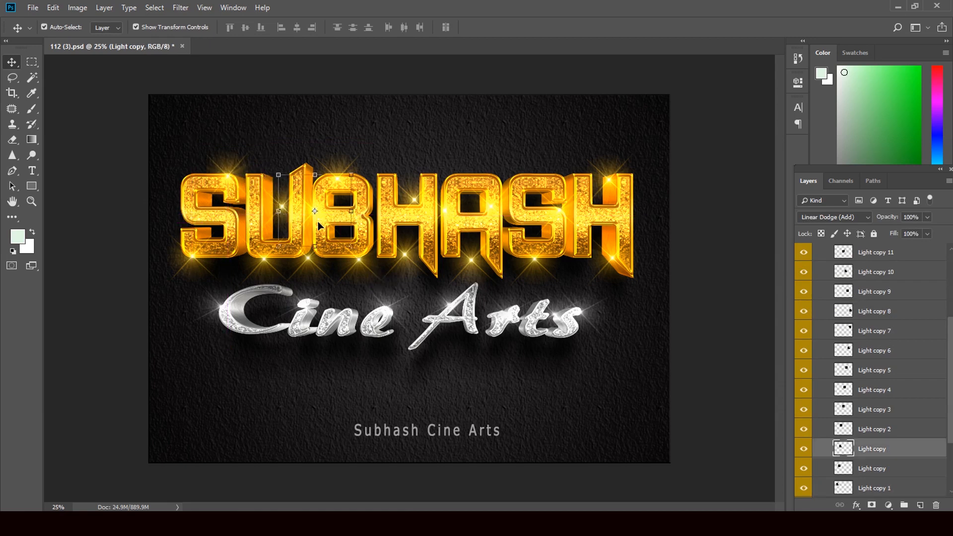
key(ctrl+t)
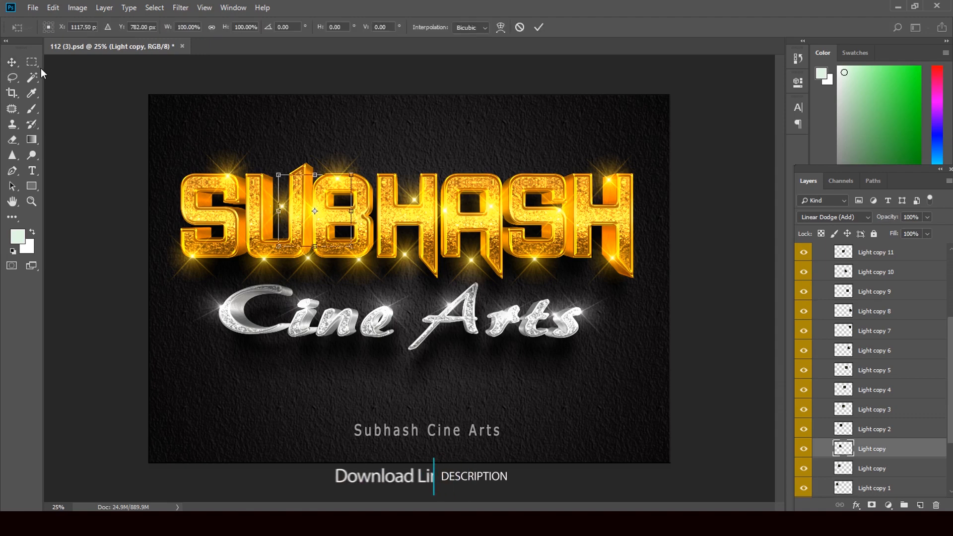
click(18, 63)
click(98, 114)
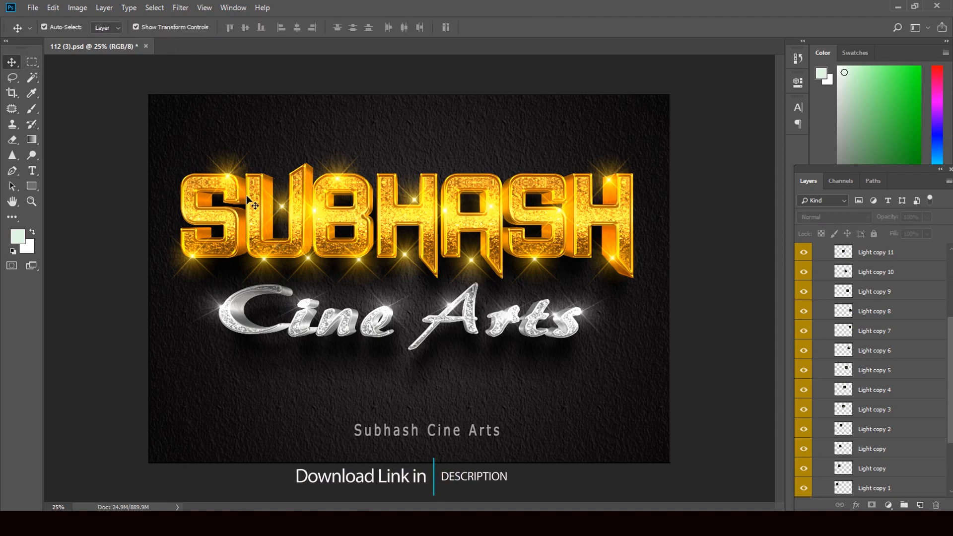
Move the sparkle between the gold letters S and U onto the top of the U's left stem.
click(262, 206)
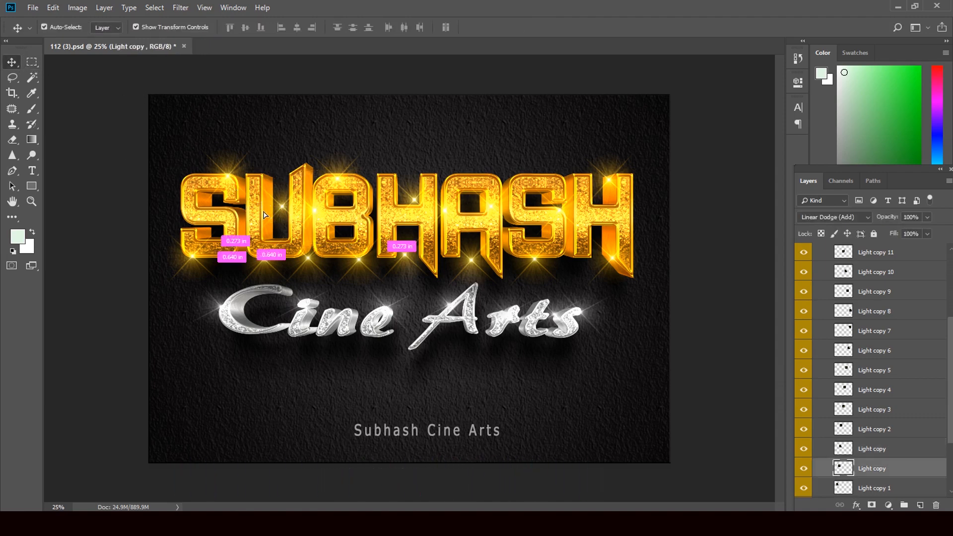
drag(264, 214, 251, 193)
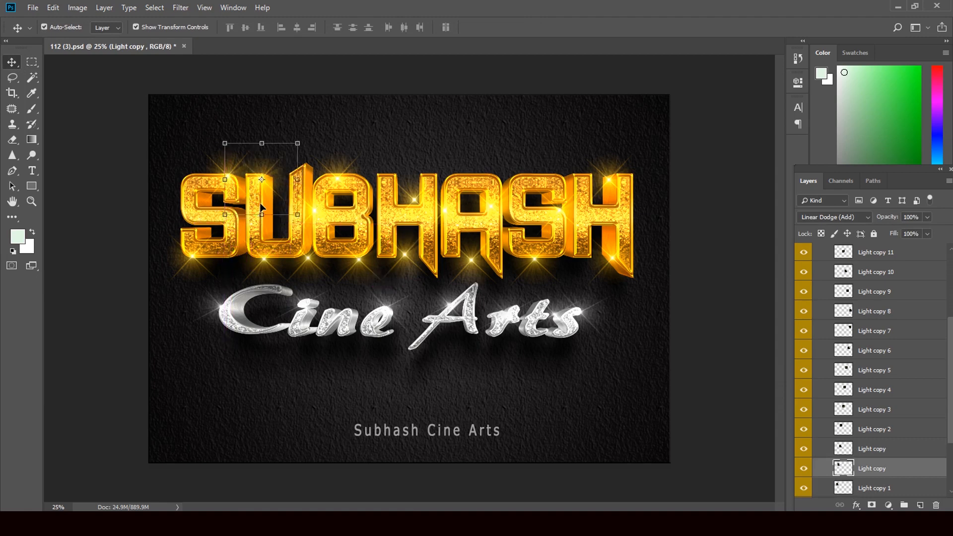
key(Up)
key(Up)
key(Up)
key(Up)
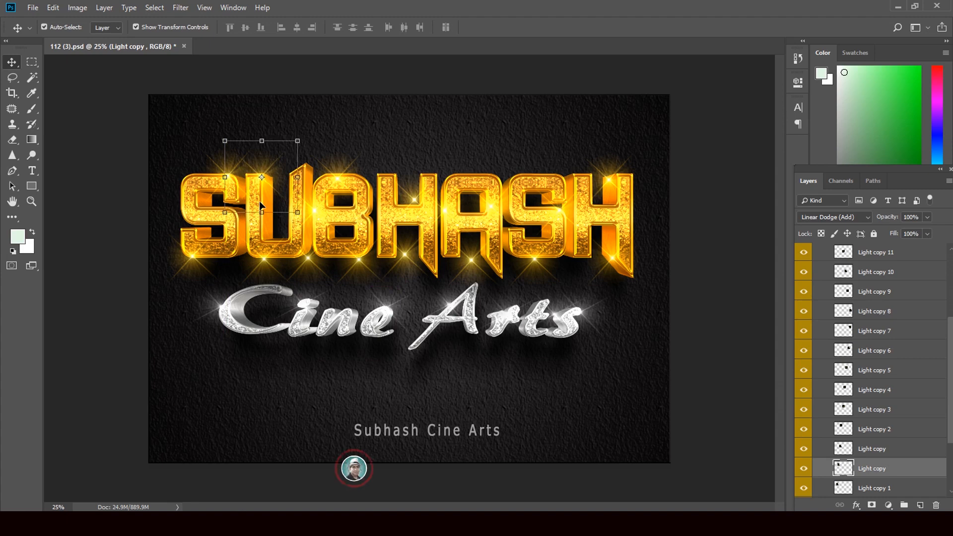
click(111, 249)
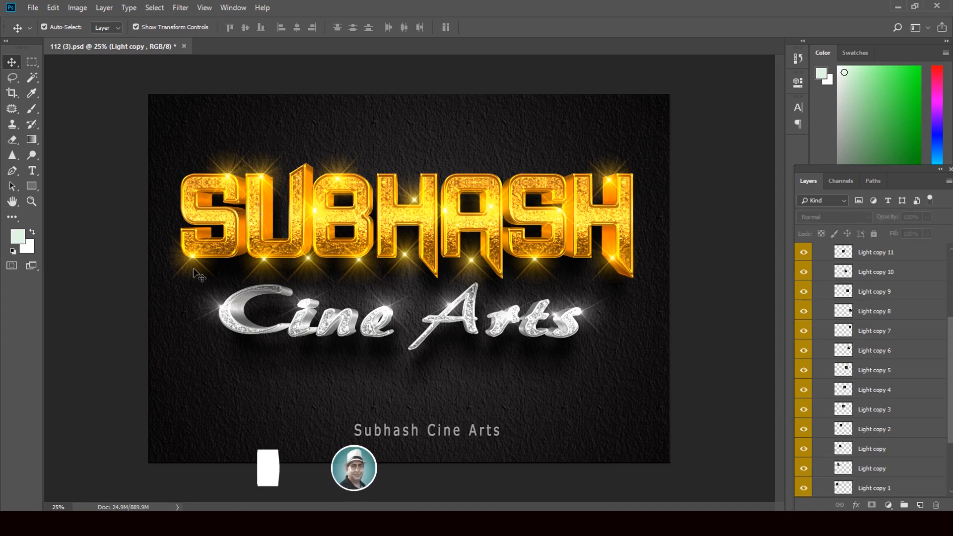
Nudge the sparkle below the gold U slightly up and left onto the letter's bottom edge.
click(264, 261)
key(Up)
key(Up)
key(Up)
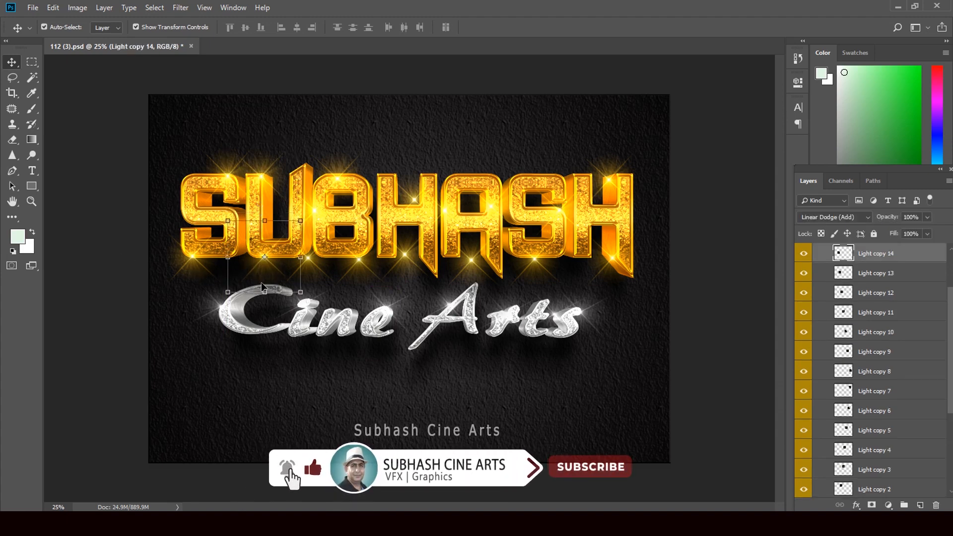
key(Left)
key(Left)
key(Left)
key(Left)
key(Left)
key(Left)
key(Left)
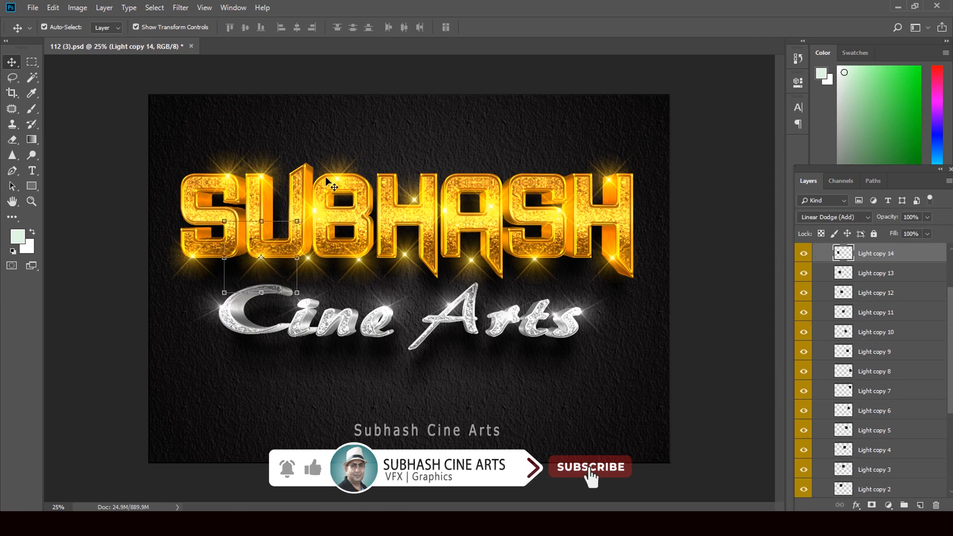
Move the gold B's upper sparkle to its upper-right corner and the sparkle on its left side up to the U's raised tip.
click(312, 217)
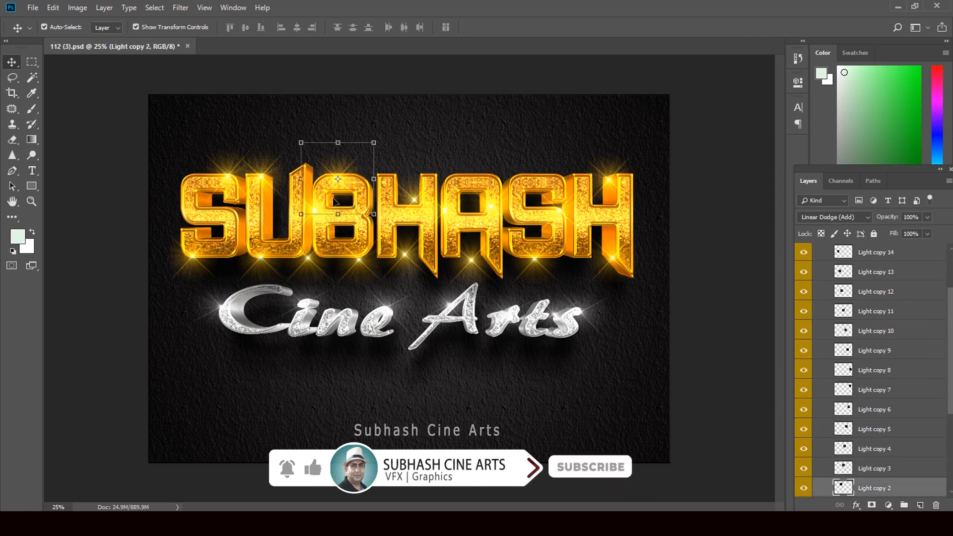
drag(338, 193, 362, 191)
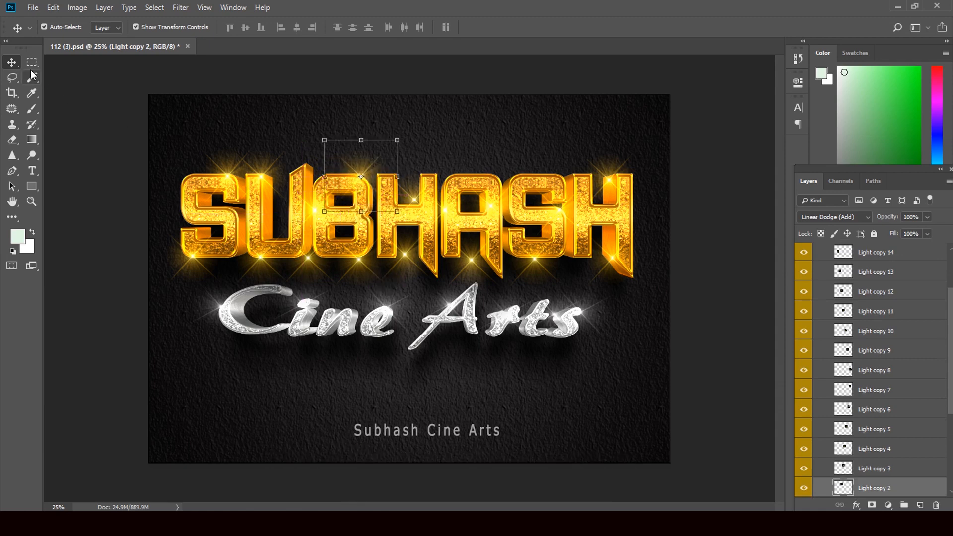
click(58, 82)
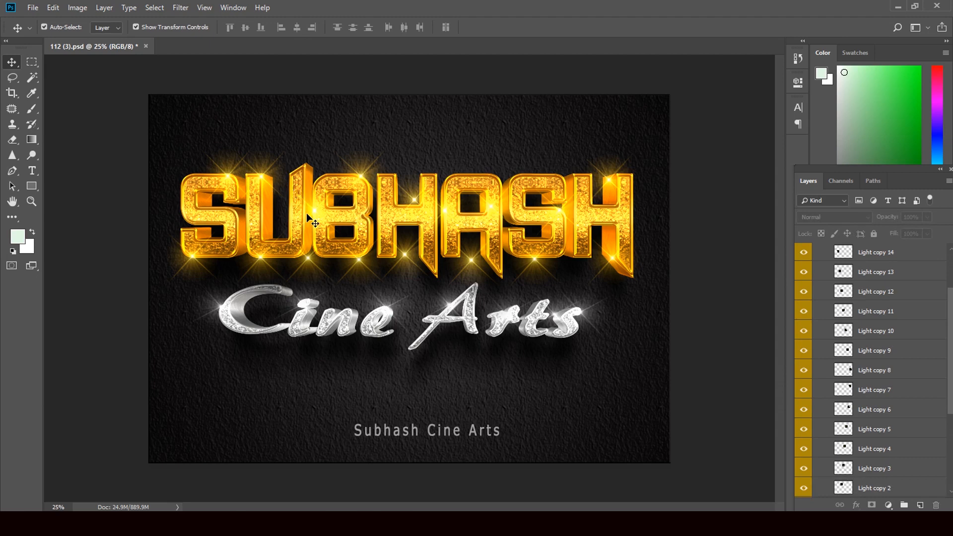
drag(312, 219, 304, 186)
click(101, 272)
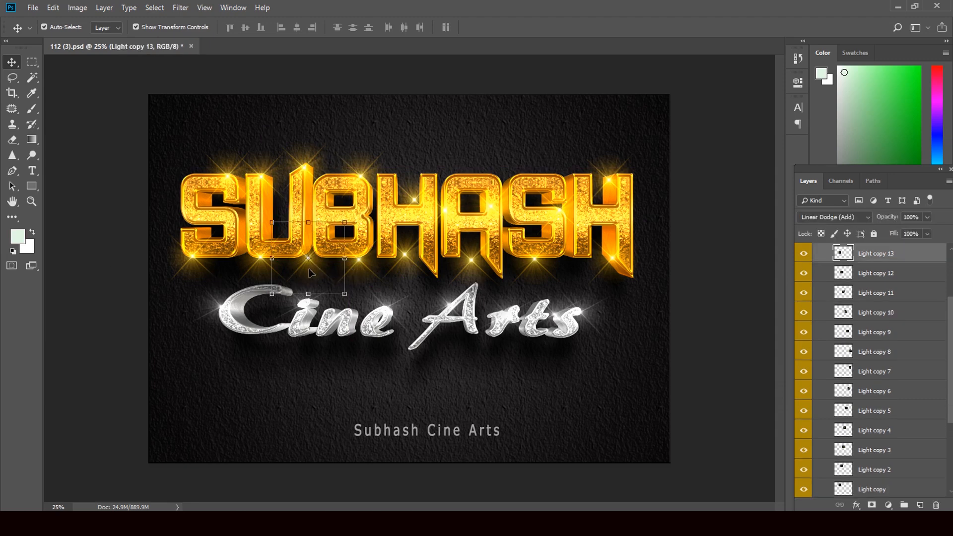
Move the two sparkles below the gold U and B onto the B's lower-left and lower-right corners.
drag(309, 272, 322, 267)
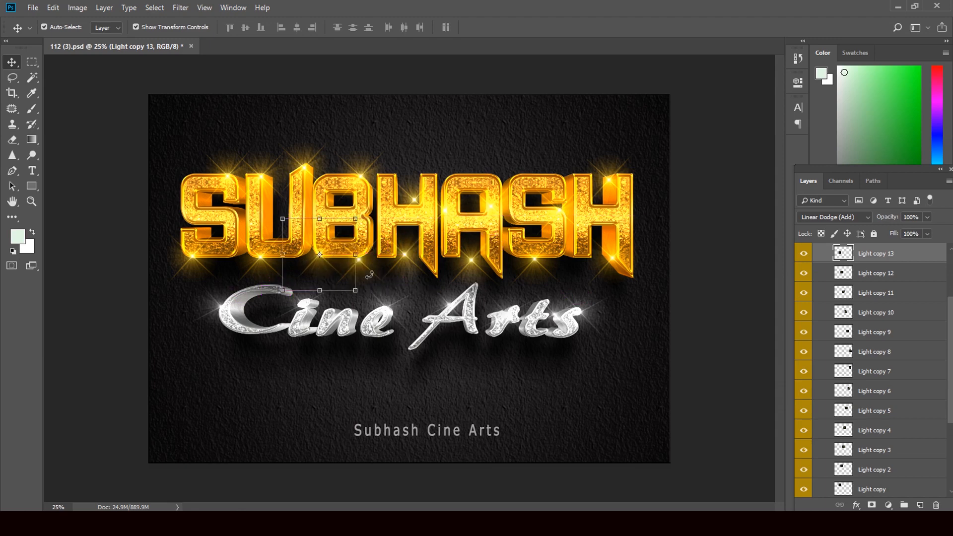
click(367, 270)
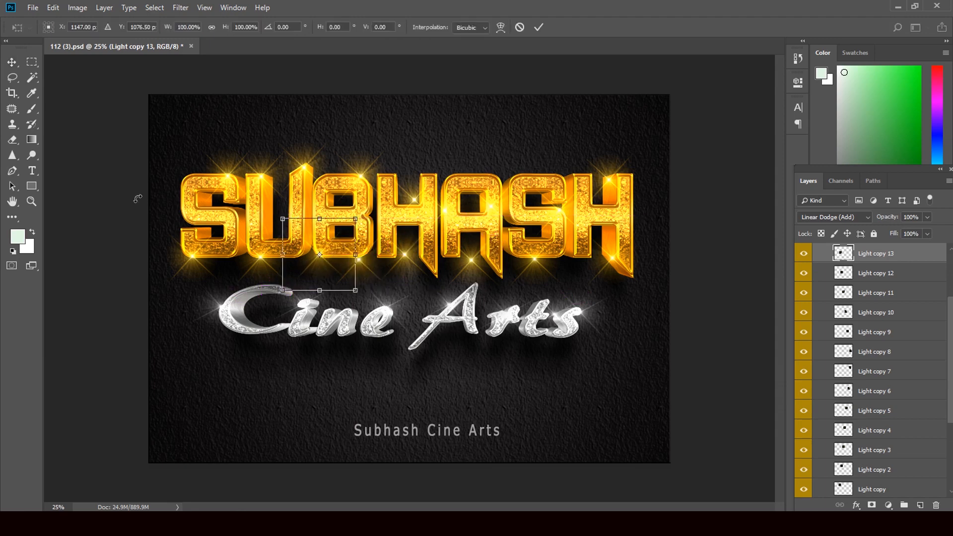
click(12, 62)
click(81, 128)
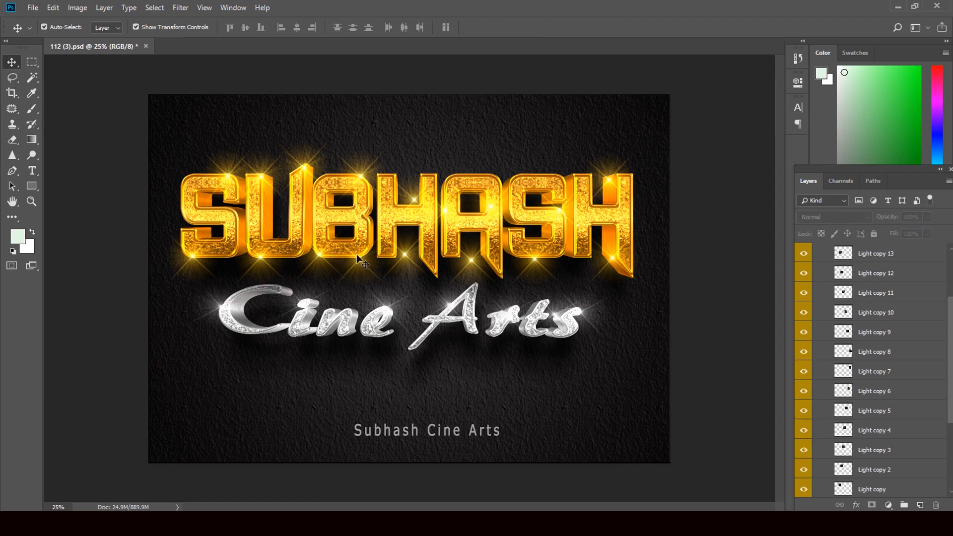
drag(362, 270, 368, 267)
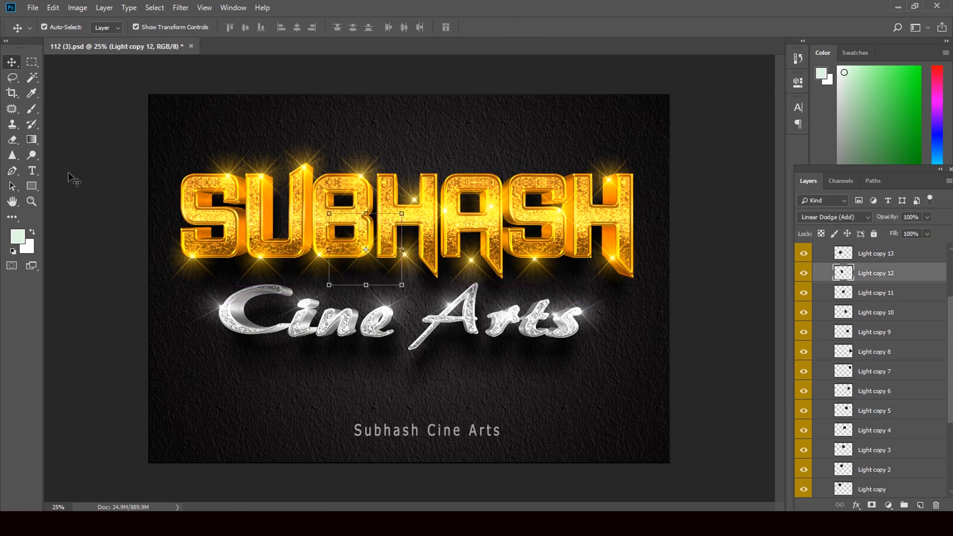
click(70, 176)
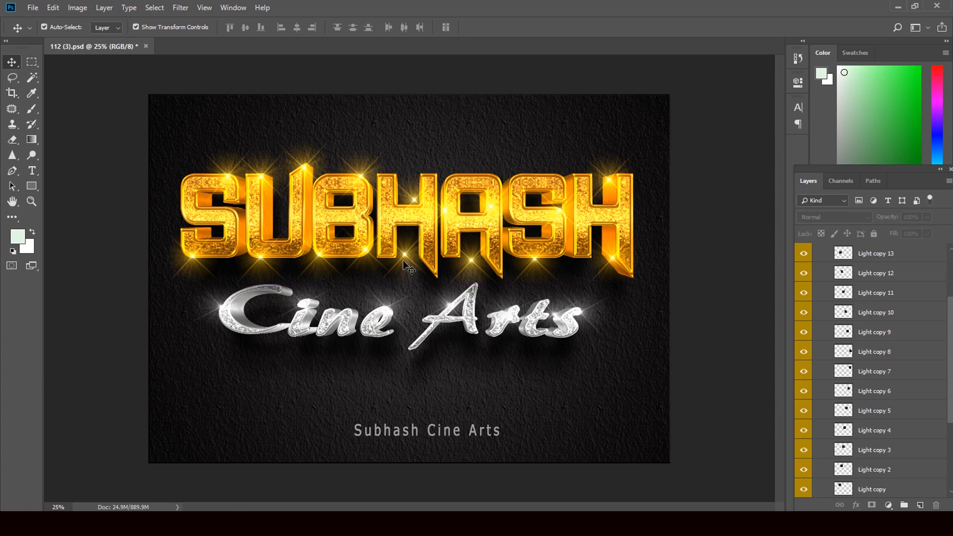
Move the first gold H's lower sparkle onto its pointed lower-right tip and its middle sparkle onto the top of its right stem.
click(405, 274)
drag(405, 275, 435, 274)
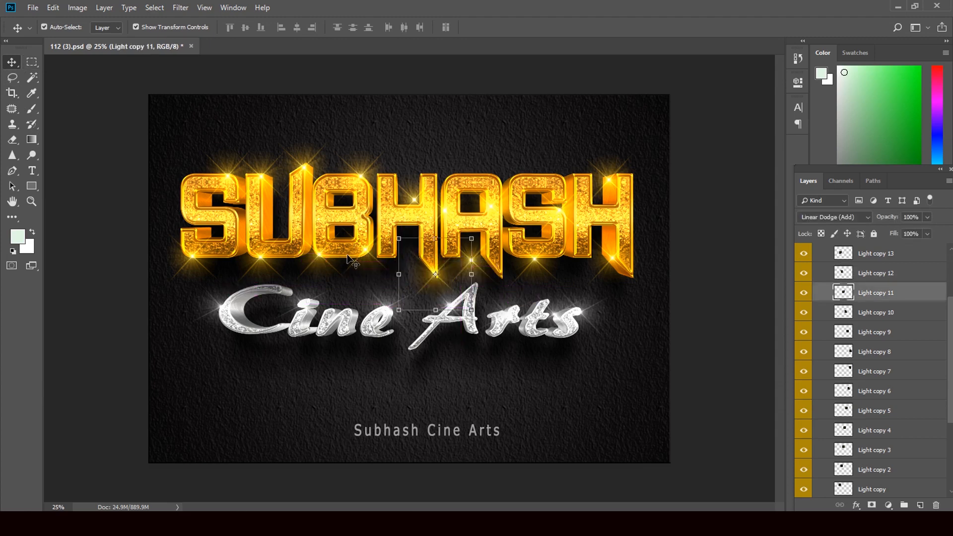
click(414, 201)
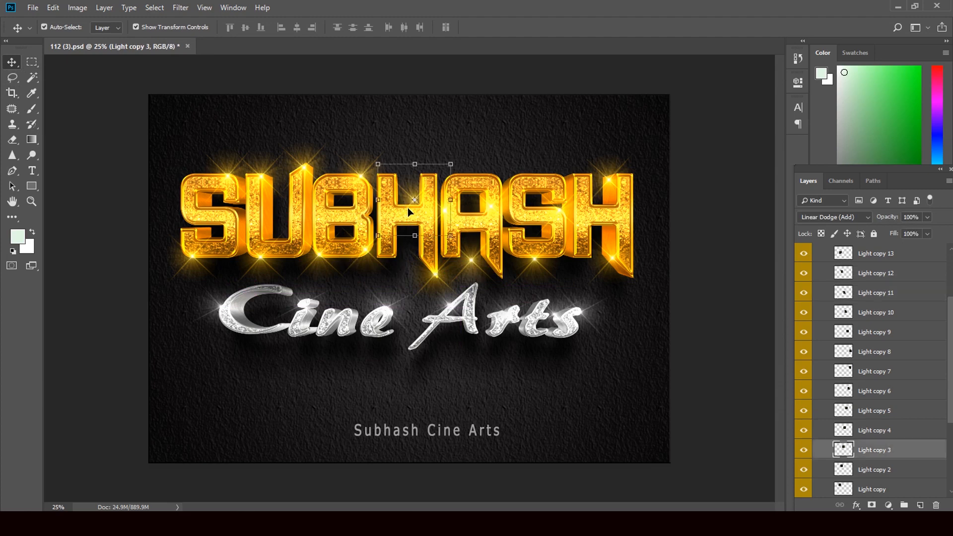
drag(414, 200, 416, 185)
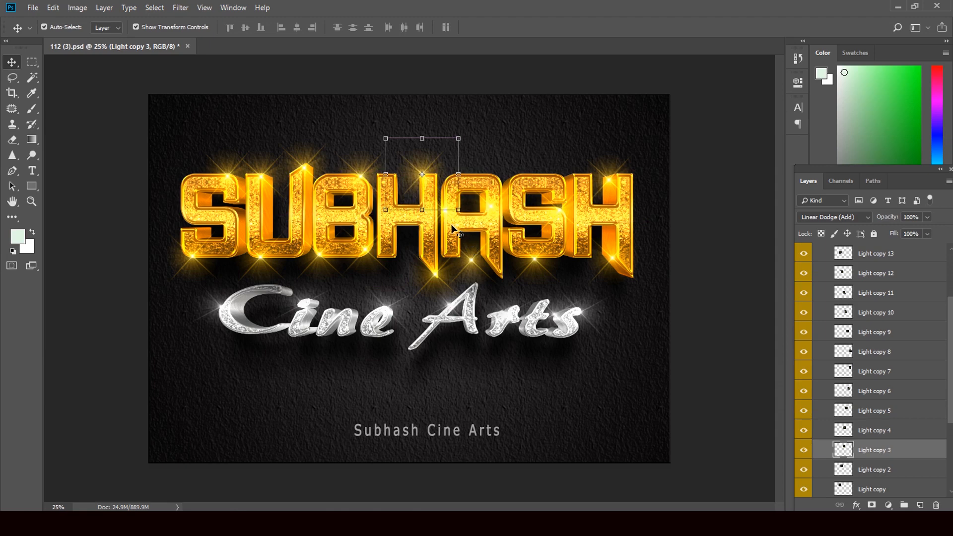
Move the three sparkles around the gold A onto its lower-right tip, upper-left corner and upper-right corner.
click(445, 234)
drag(444, 236, 474, 252)
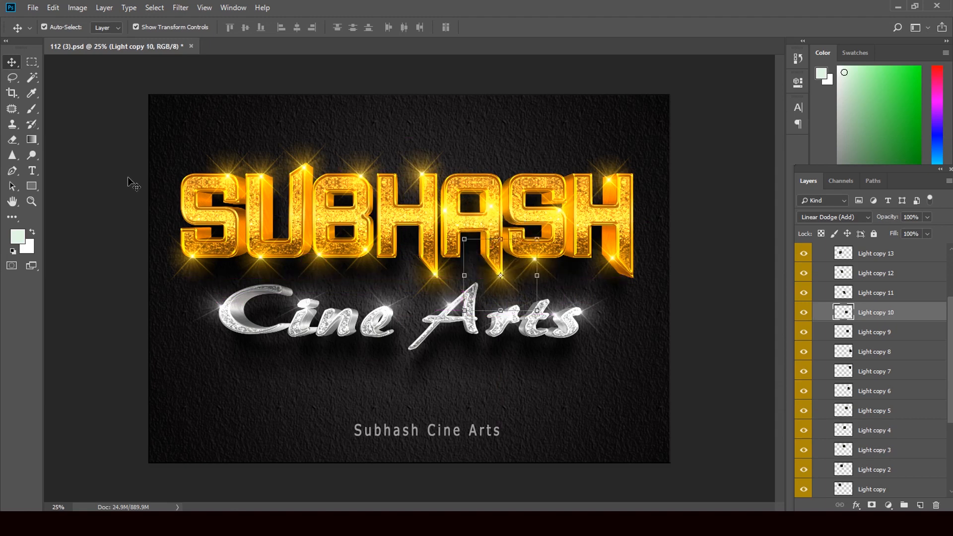
click(132, 183)
drag(448, 215, 464, 195)
click(74, 104)
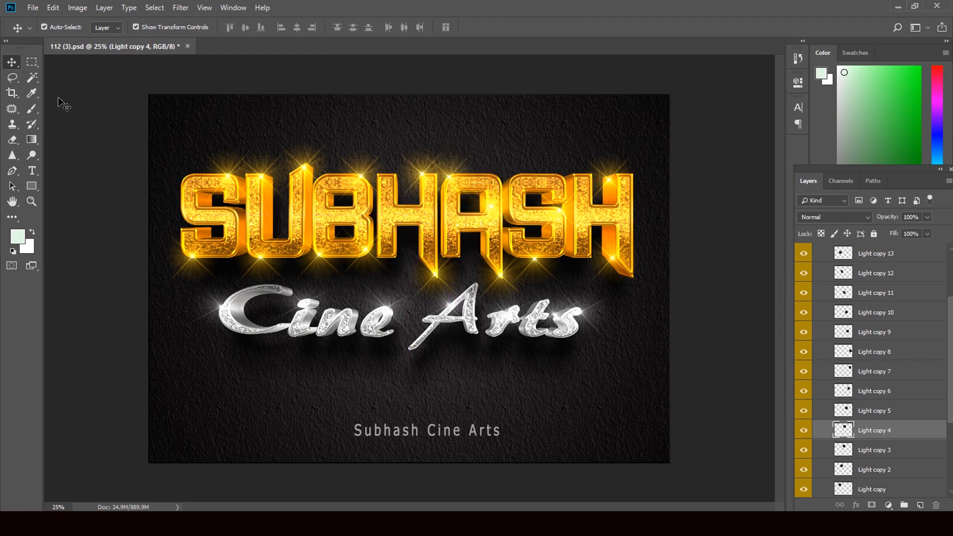
click(488, 223)
drag(488, 222, 491, 193)
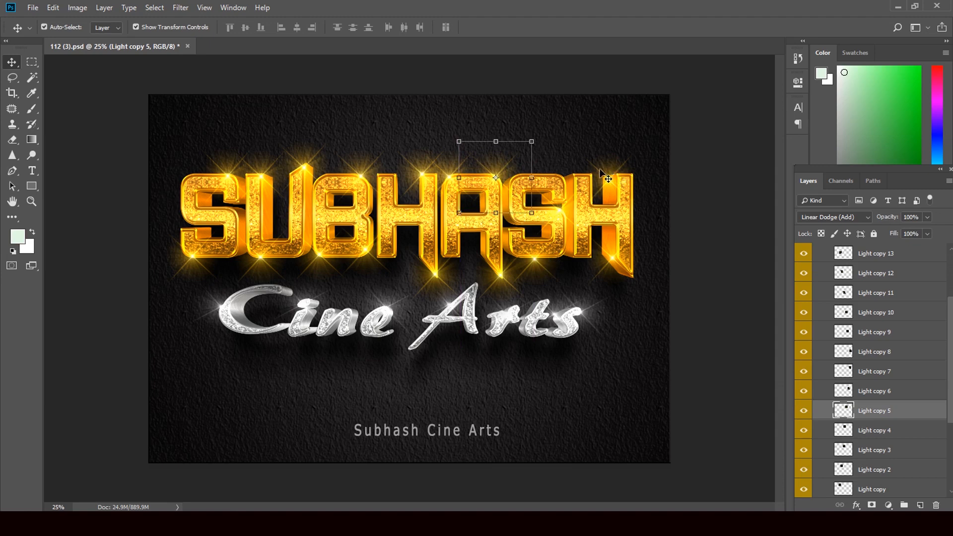
Move the last gold H's upper sparkle onto the top of its right stem and its lower sparkle onto the pointed lower-right tip.
click(602, 190)
drag(607, 200, 613, 194)
click(607, 272)
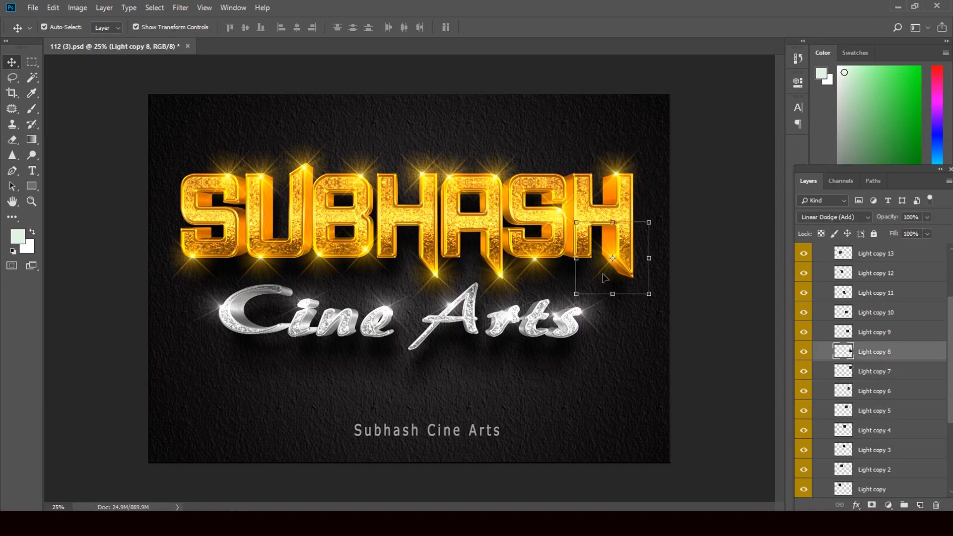
drag(605, 278, 622, 292)
click(691, 277)
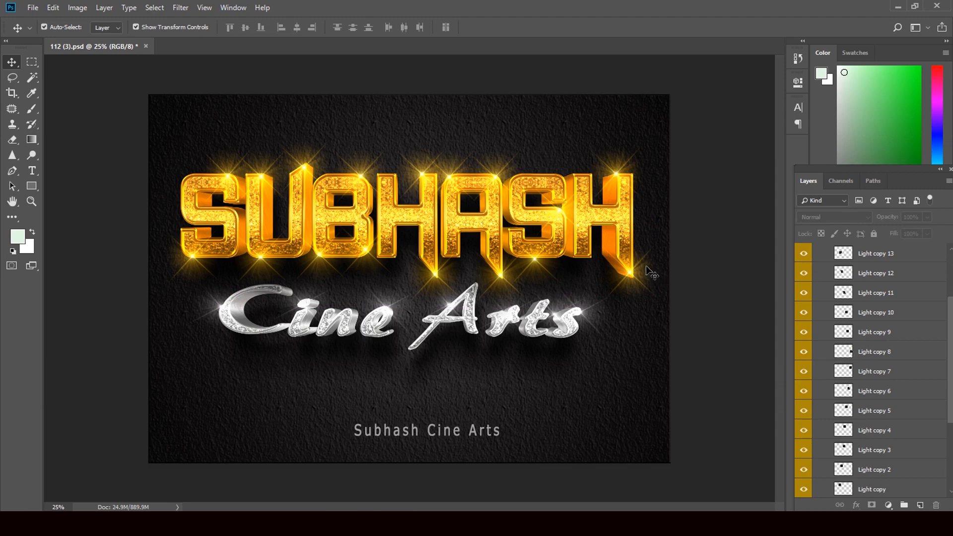
Move the second gold S's middle sparkle onto its upper-right edge and shift its lower sparkle slightly left along the bottom edge.
click(559, 227)
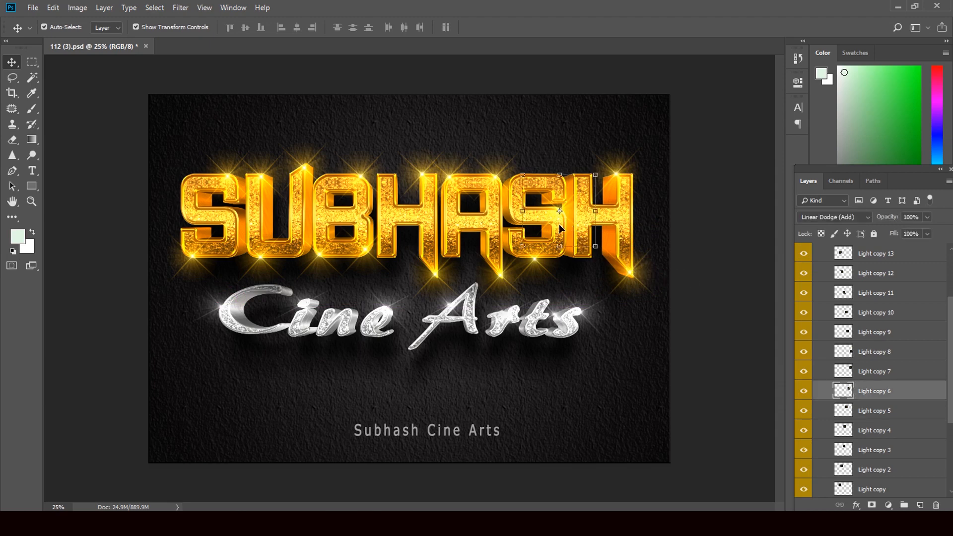
mouse_move(560, 228)
mouse_down()
mouse_move(546, 211)
mouse_move(544, 226)
mouse_move(557, 227)
mouse_up()
click(79, 76)
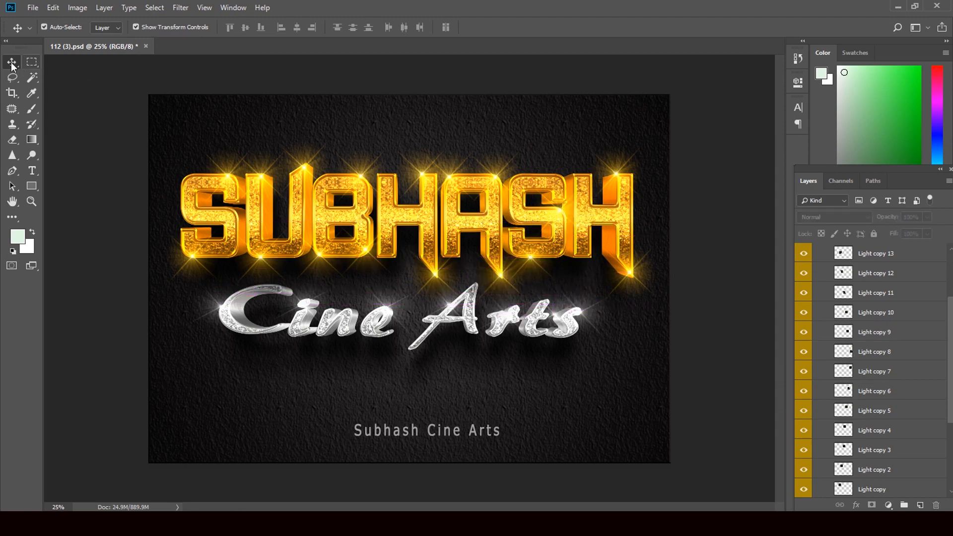
click(547, 198)
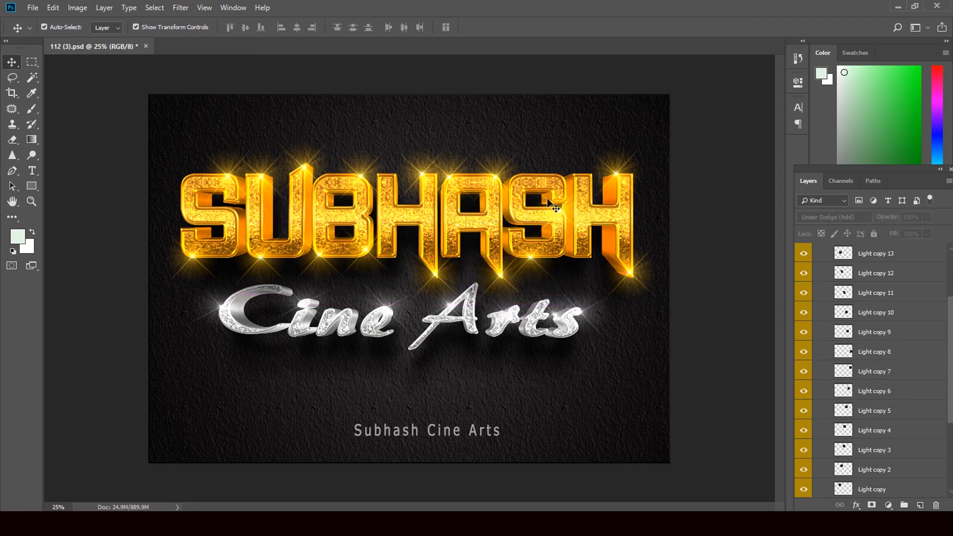
drag(563, 225, 562, 195)
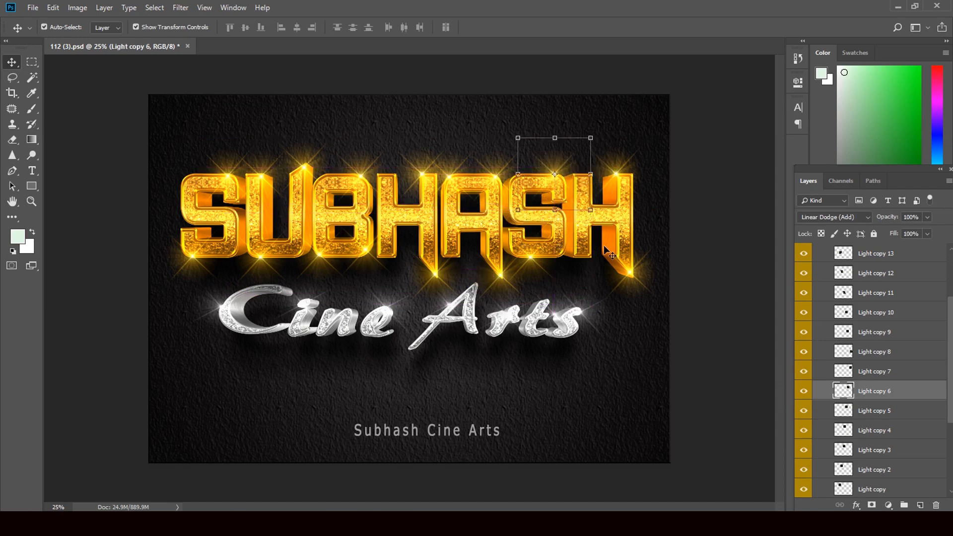
click(80, 95)
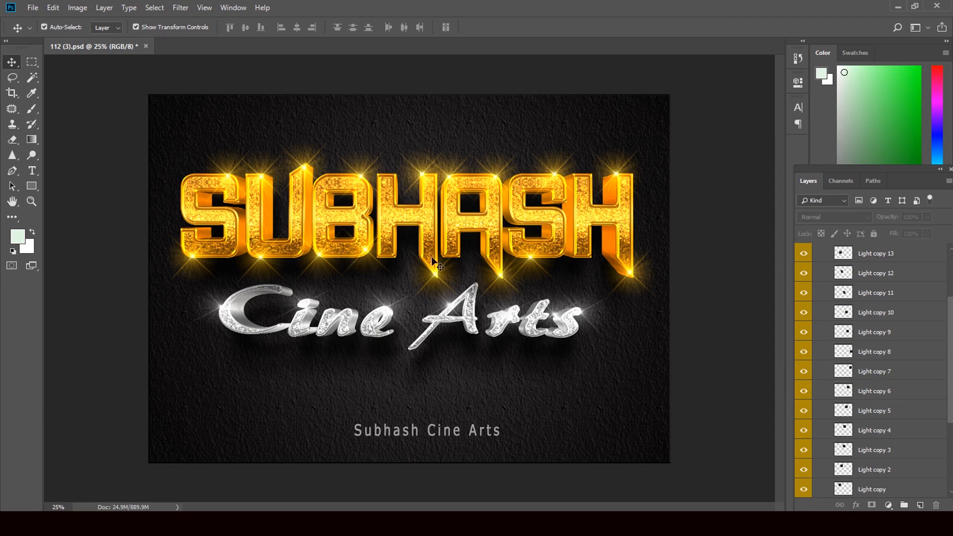
Collapse the LIGHT group and its parent STYLE group.
drag(949, 329, 950, 276)
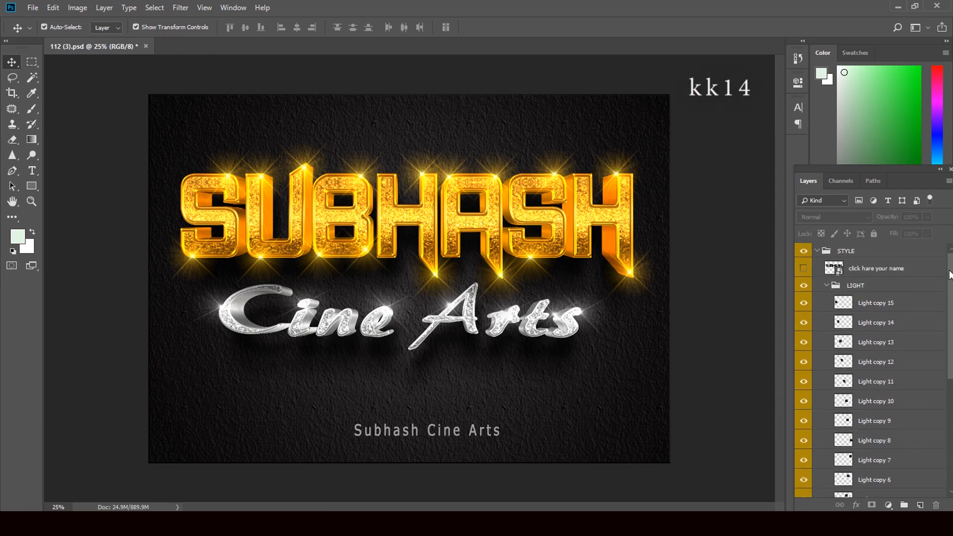
click(828, 286)
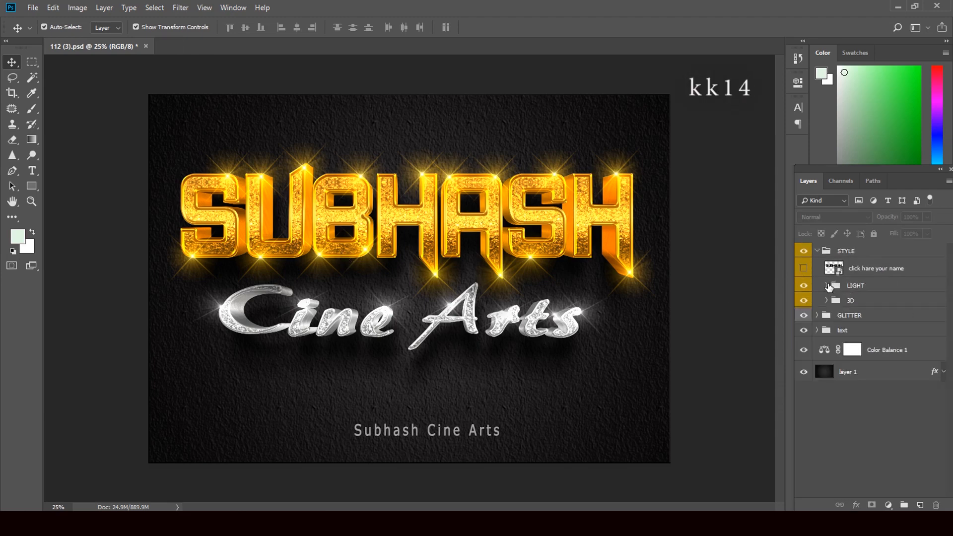
click(817, 251)
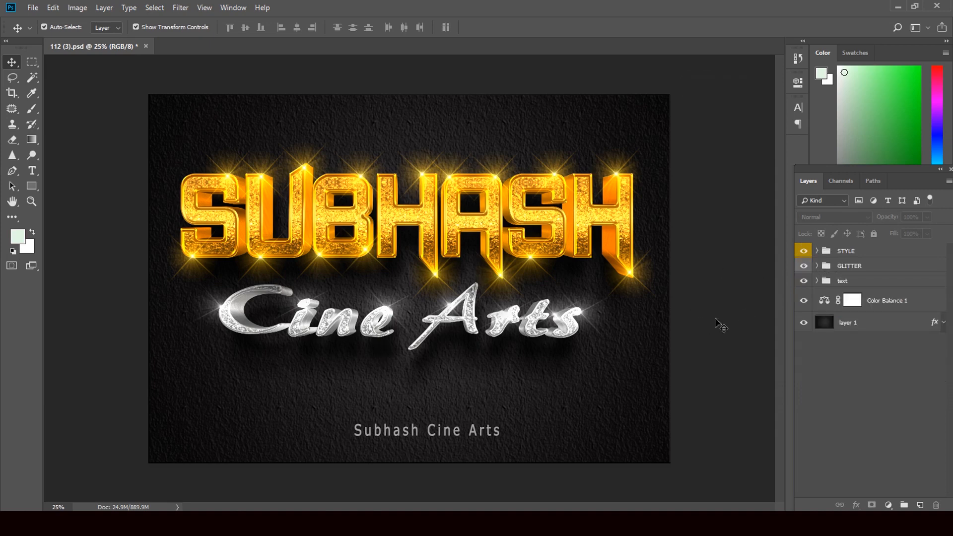
Expand the GLITTER group and open the contents of its "click hare your name" smart object.
click(817, 267)
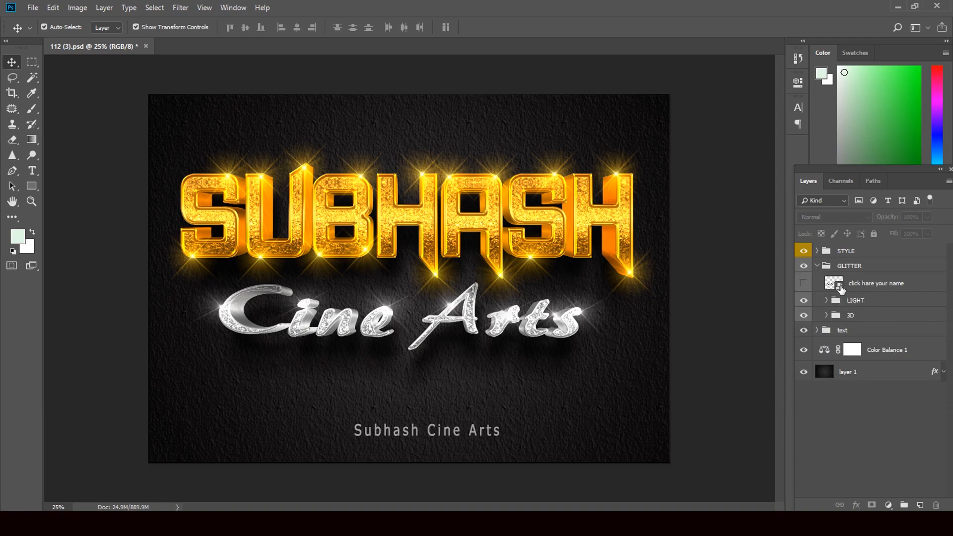
click(841, 289)
double_click(840, 288)
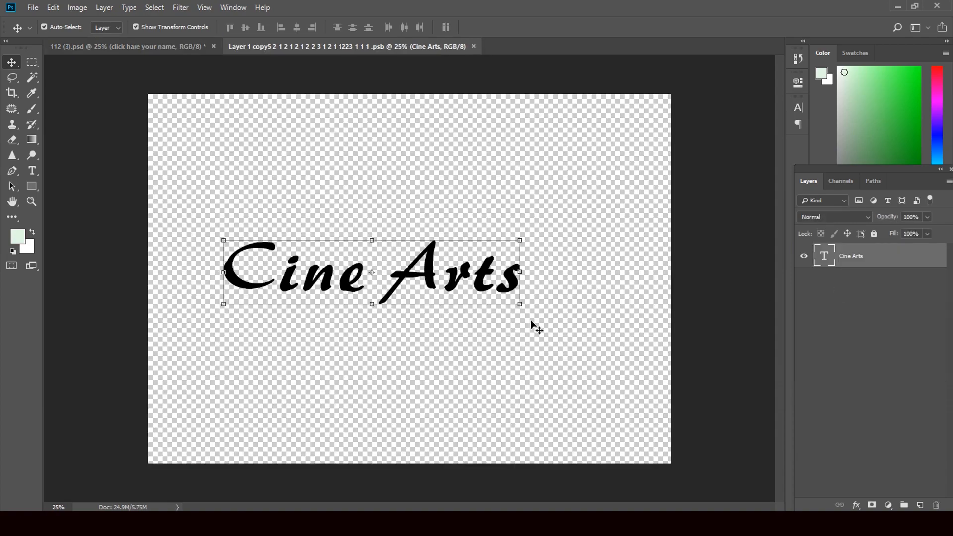
Replace the smart object's text with "Cine Arts", commit it and deselect the layer.
click(32, 170)
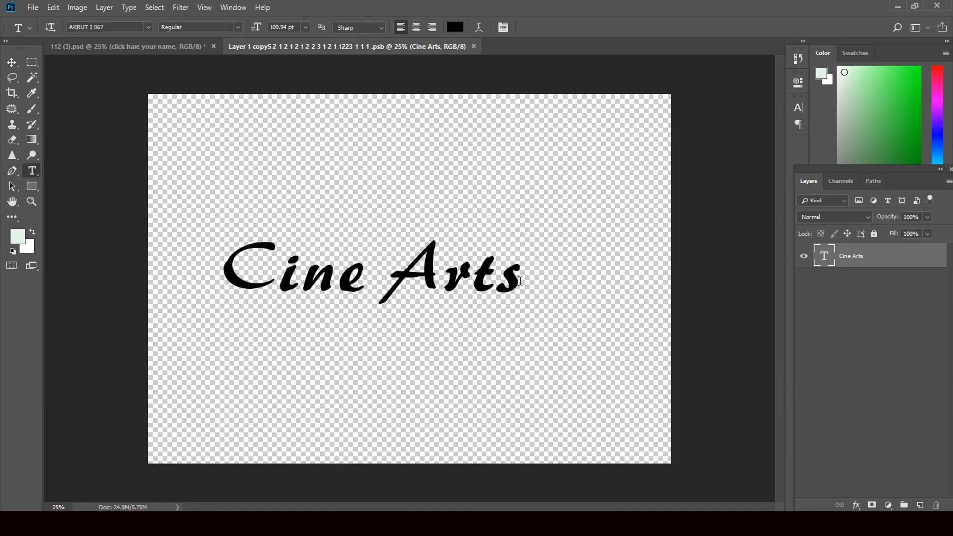
drag(520, 281, 212, 298)
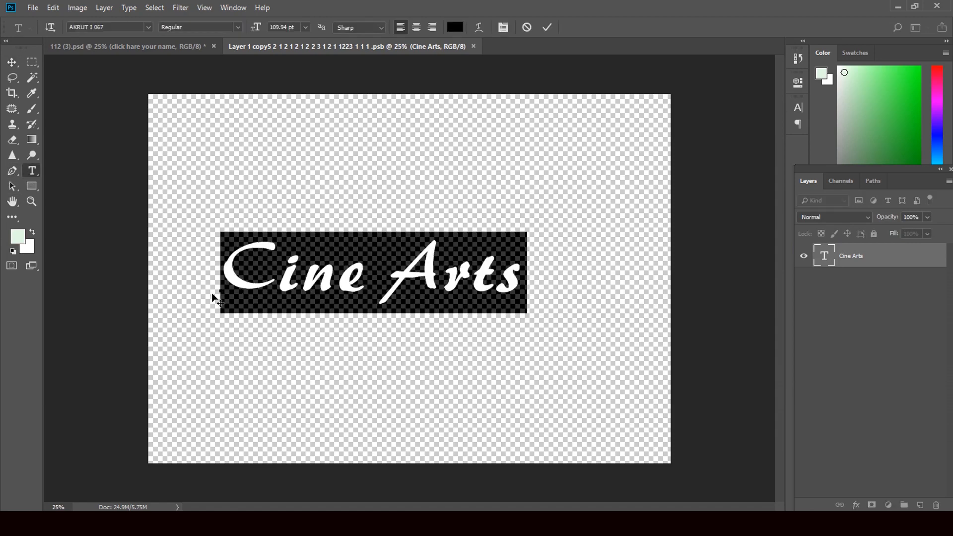
text(Cin)
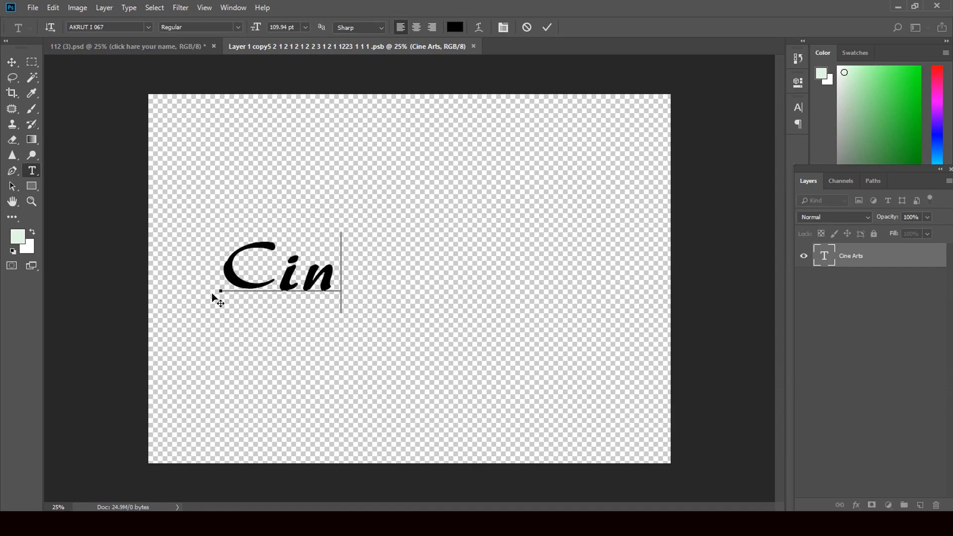
text(e Arts)
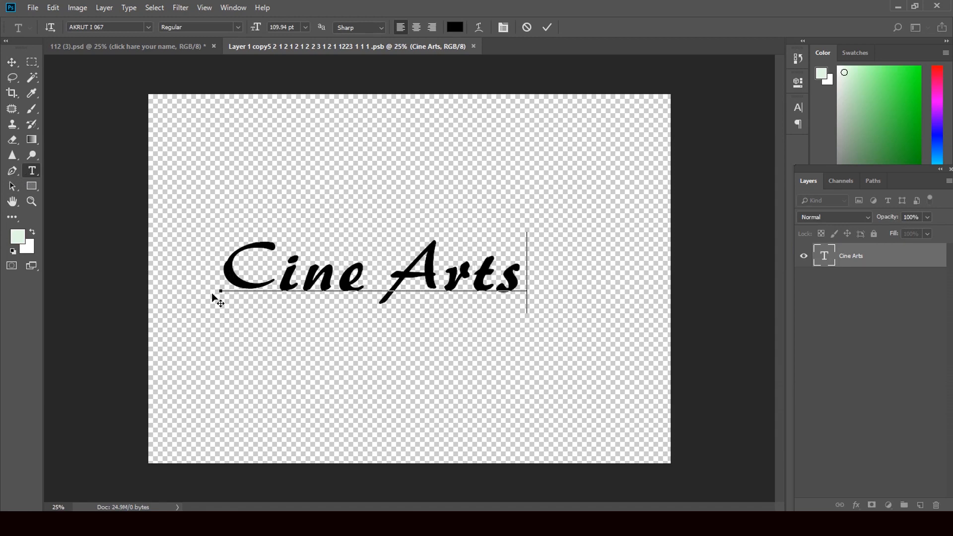
click(12, 63)
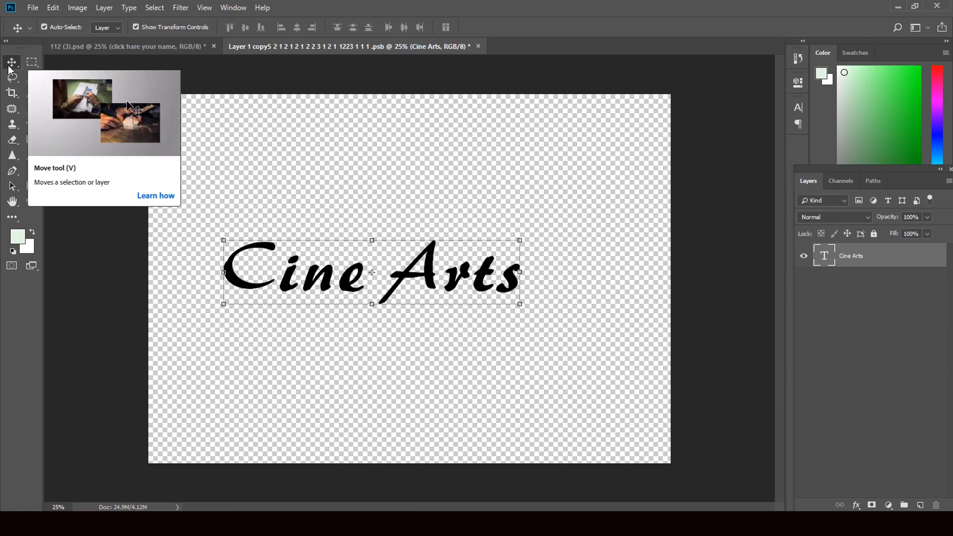
click(122, 84)
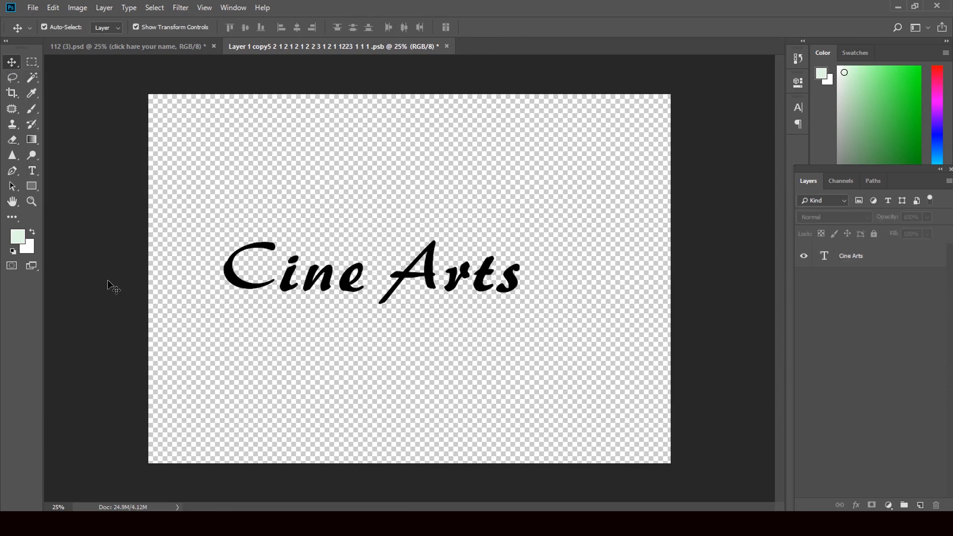
Browse font previews for the Cine Arts text layer and set its font to AKRUT I 069.
click(294, 279)
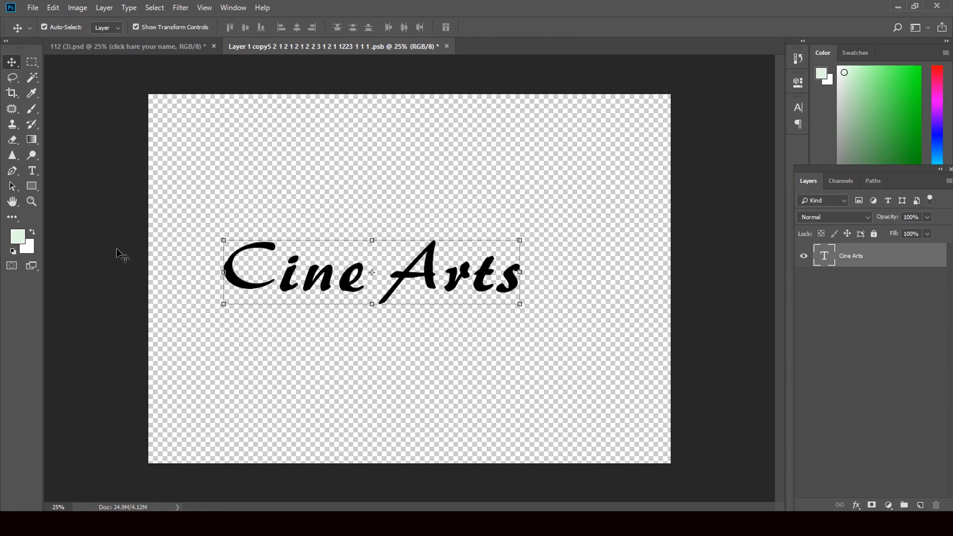
click(32, 170)
click(143, 27)
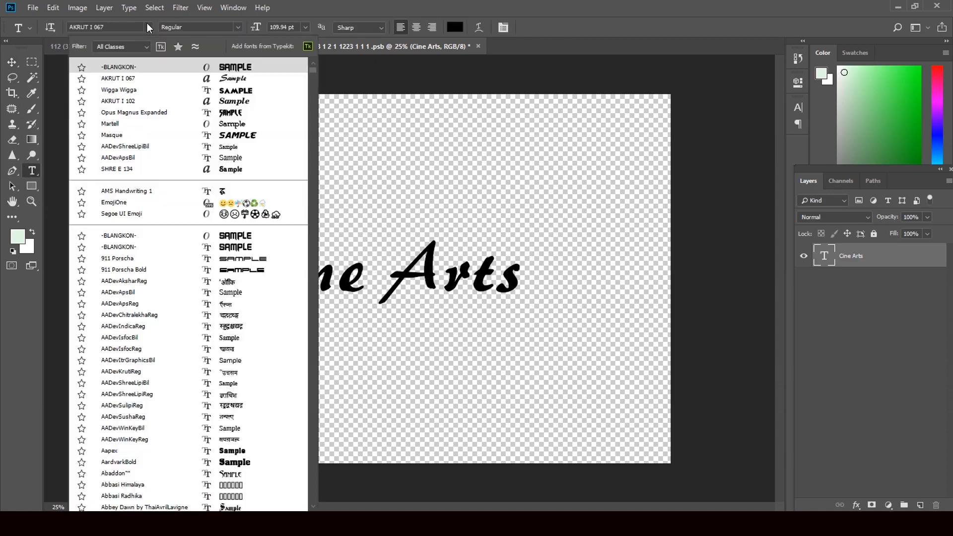
key(Down)
key(Down)
key(Down)
key(Down)
key(Down)
key(Down)
key(Down)
key(Down)
key(Down)
key(Down)
key(Down)
key(Down)
key(Down)
key(Down)
key(Down)
key(Down)
key(Down)
key(Down)
key(Down)
key(Down)
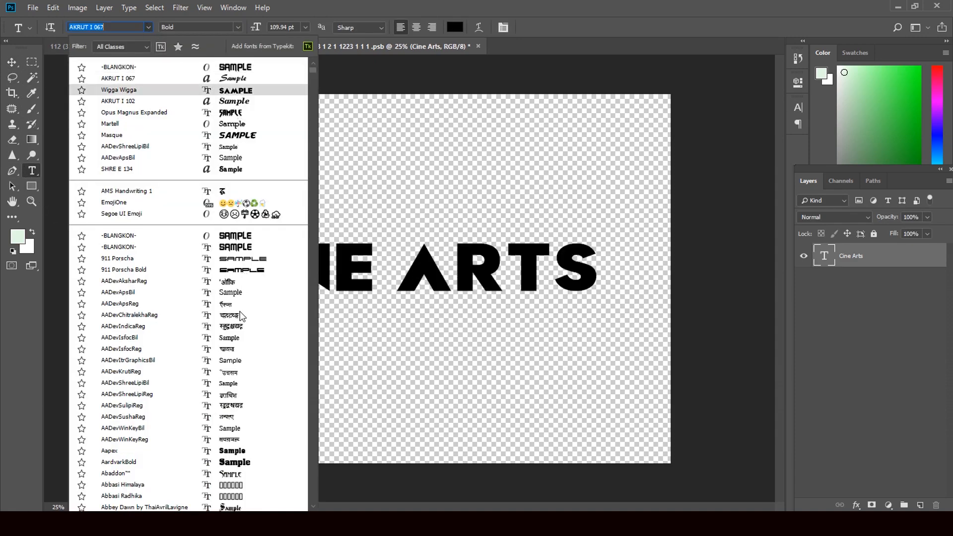
key(Down)
key(Down)
key(Down)
key(Down)
key(Down)
key(Down)
key(Down)
key(Down)
key(Down)
key(Down)
key(Down)
key(Down)
key(Down)
key(Down)
key(Down)
key(Down)
key(Down)
key(Down)
key(Down)
key(Down)
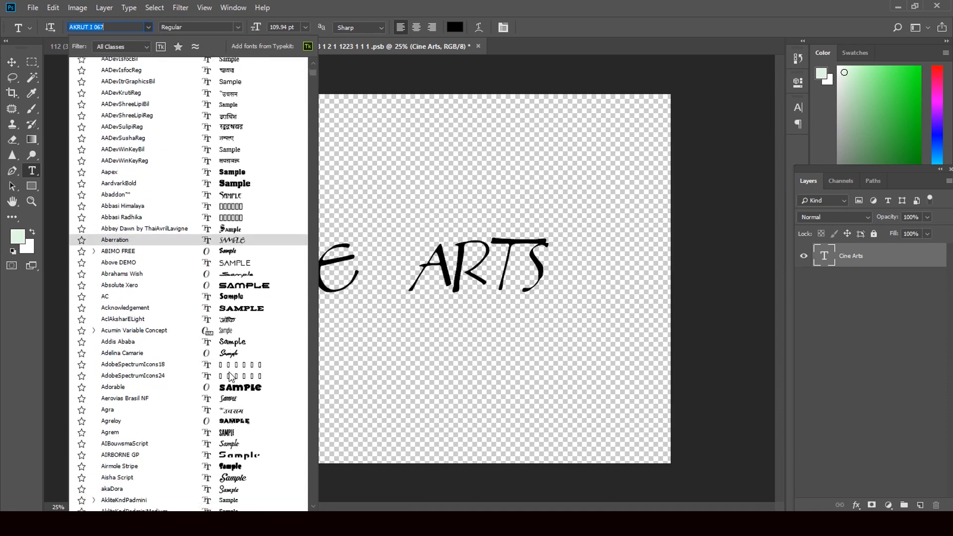
key(Down)
key(Down)
key(Down)
key(Down)
key(Down)
key(Down)
key(Down)
key(Down)
key(Down)
key(Down)
key(Down)
key(Down)
key(Down)
key(Down)
key(Down)
key(Down)
key(Down)
key(Down)
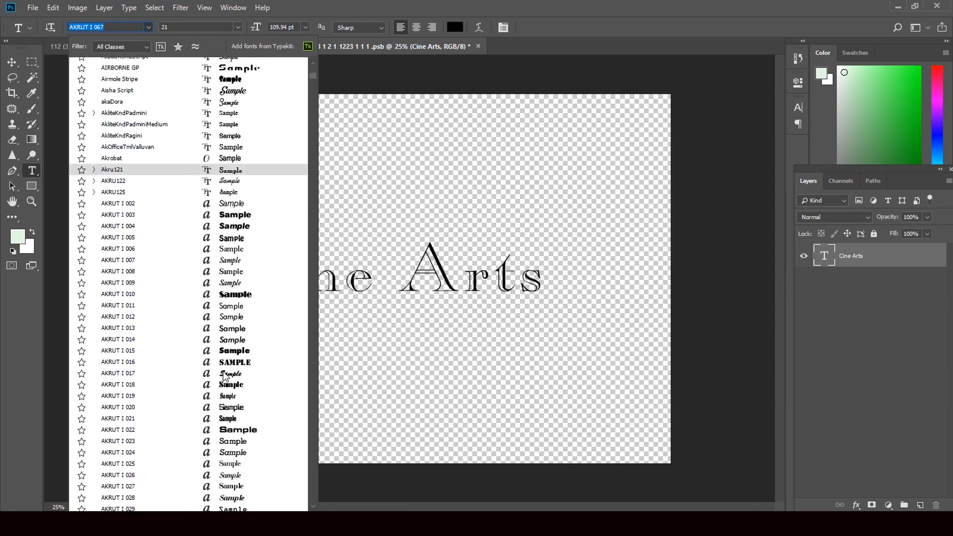
key(Down)
key(Down)
key(Down)
key(Down)
key(Down)
key(Down)
key(Down)
key(Down)
key(Down)
key(Down)
key(Down)
key(Down)
key(Down)
key(Down)
key(Down)
key(Down)
key(Down)
key(Down)
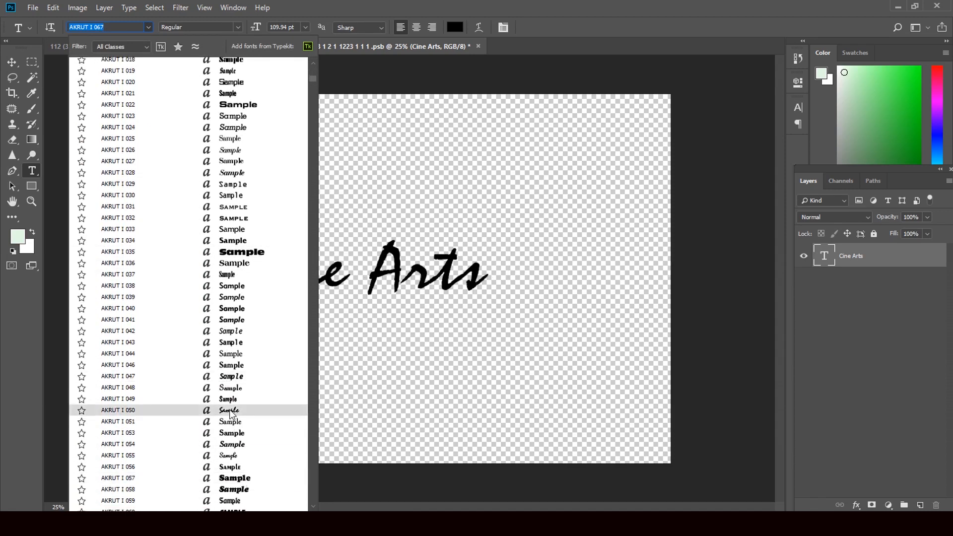
scroll(230, 414, down, 2)
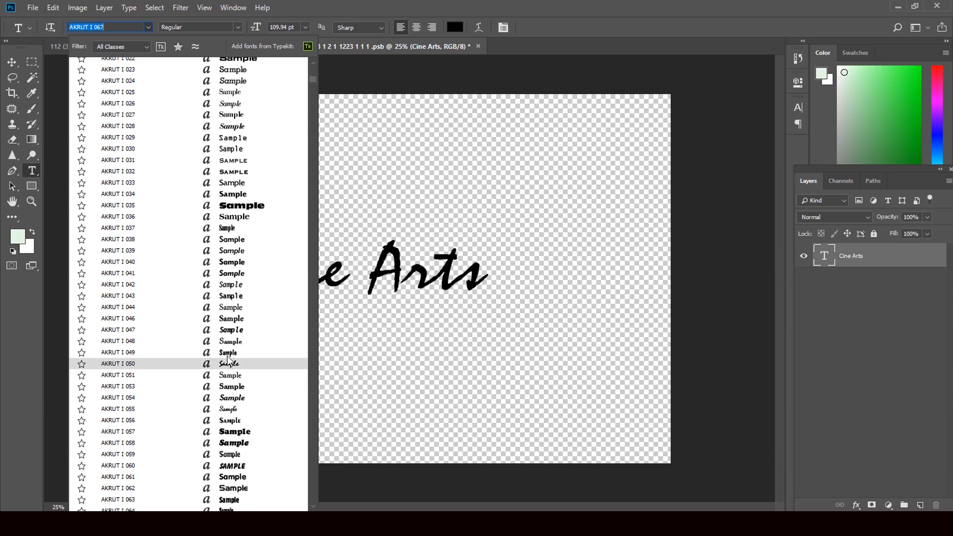
scroll(233, 397, down, 3)
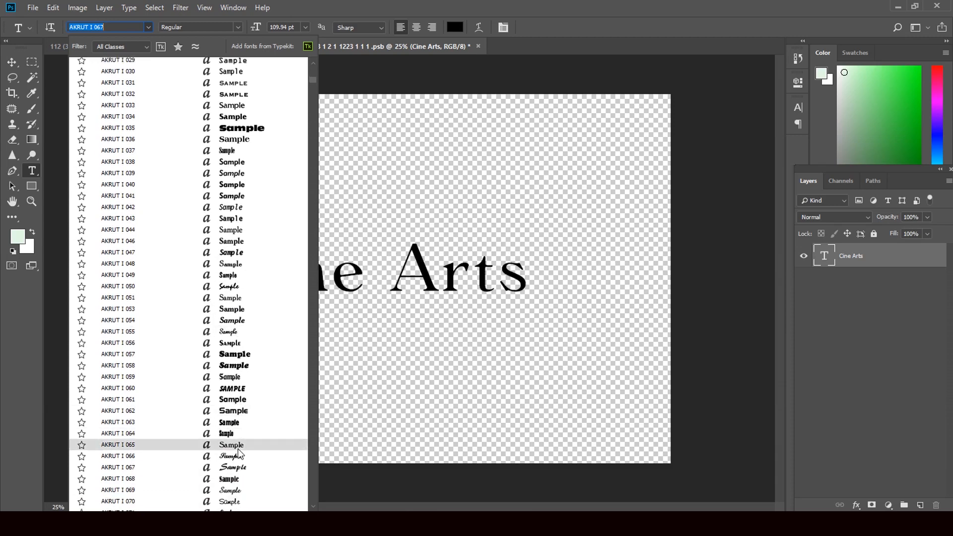
scroll(238, 453, down, 2)
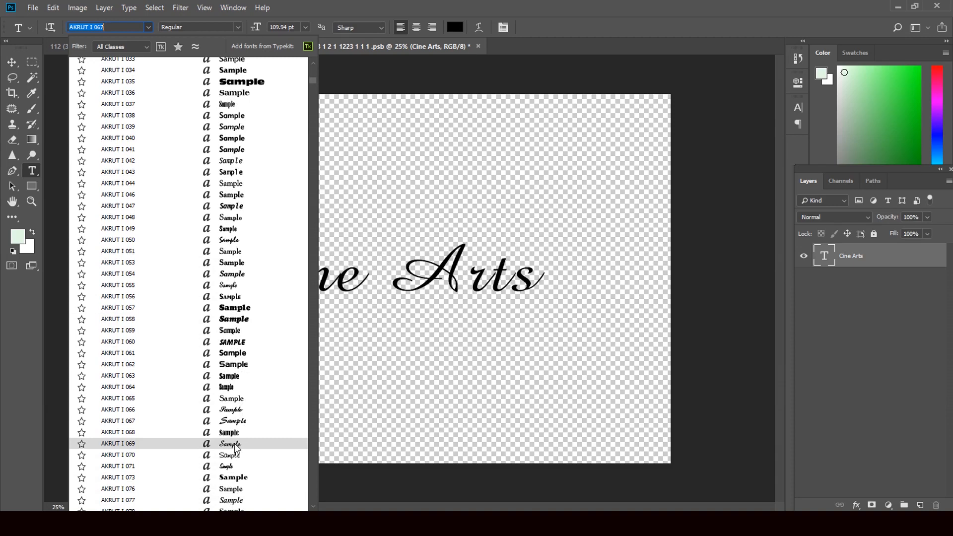
click(235, 445)
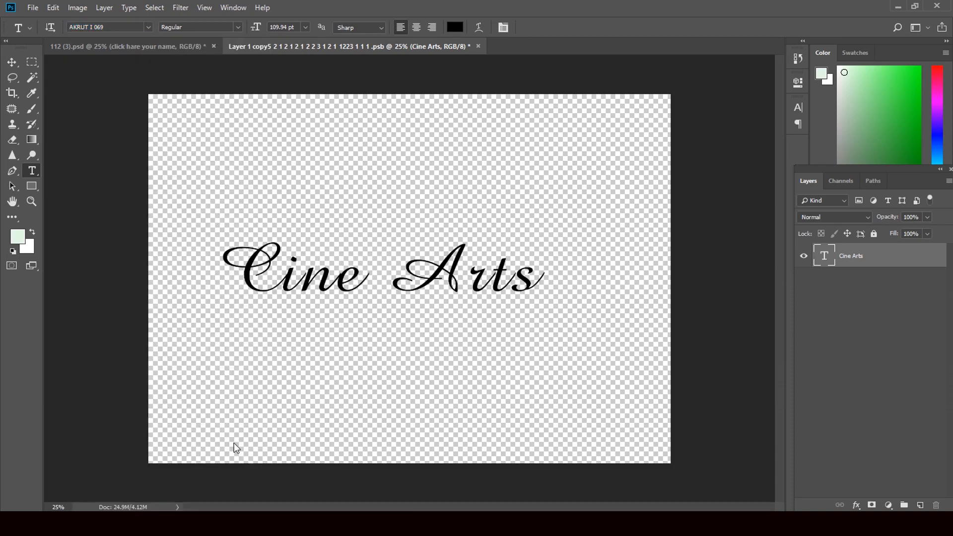
Close the silver text's smart object, saving its changes, and deselect the layer in the main PSD.
click(13, 62)
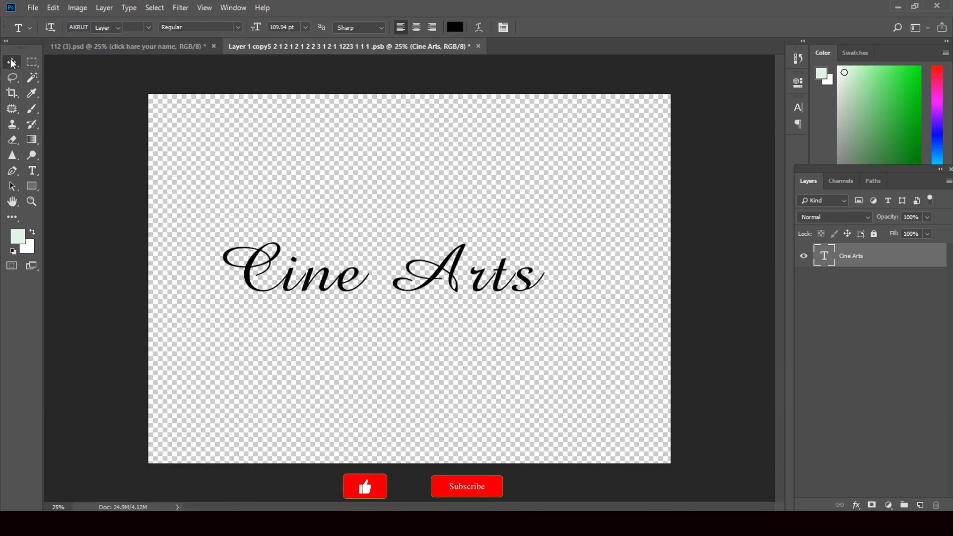
click(478, 46)
click(439, 199)
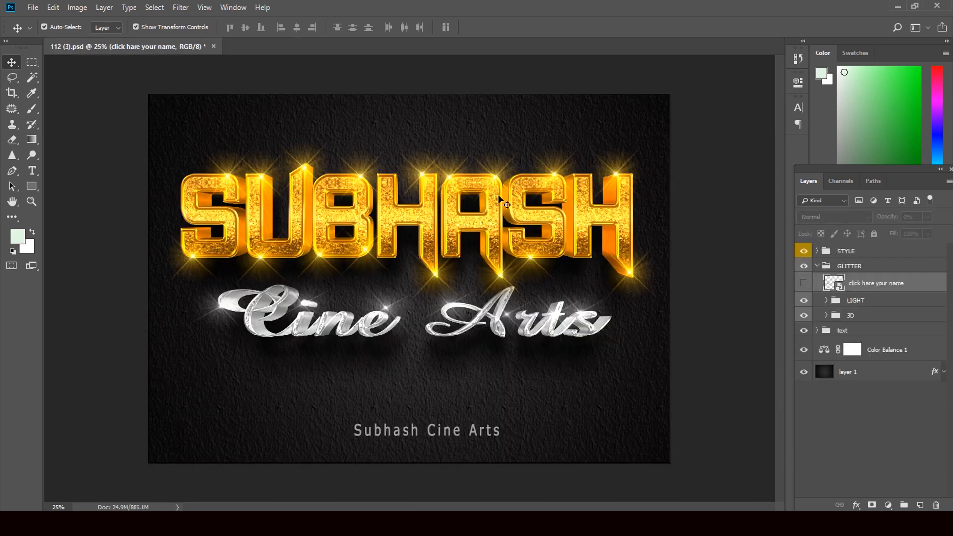
click(74, 89)
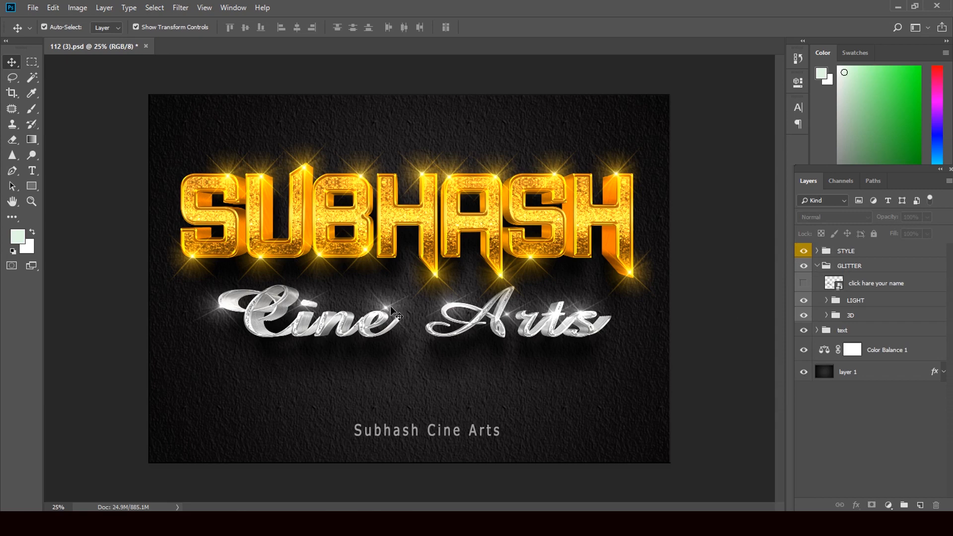
Move the sparkle at the silver e of Cine slightly down along the letter's upper-right edge.
click(403, 310)
click(407, 323)
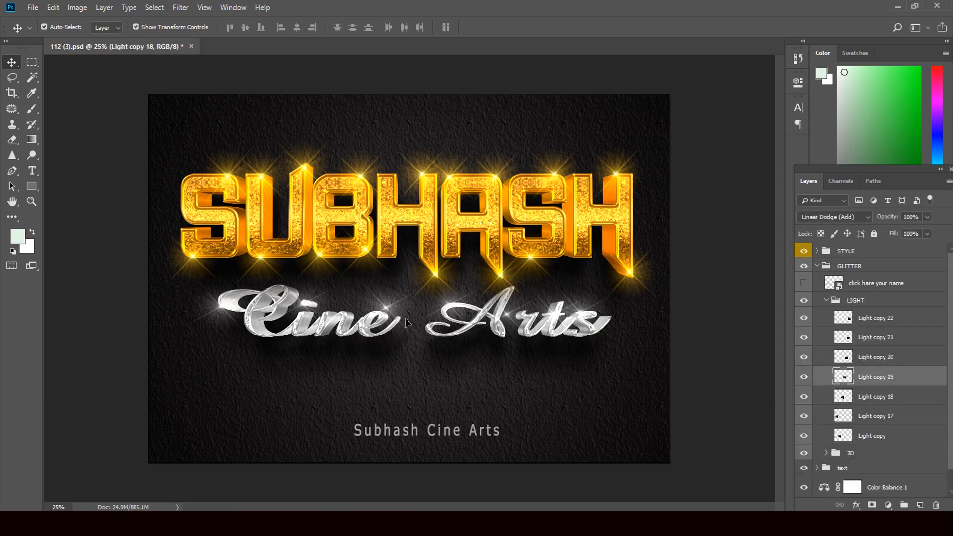
drag(401, 326, 390, 326)
click(379, 317)
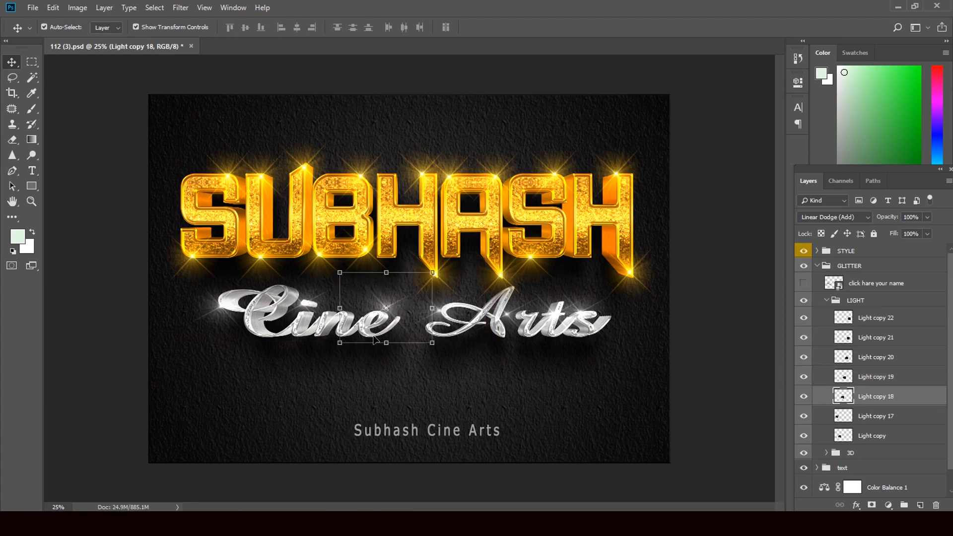
drag(379, 344, 379, 348)
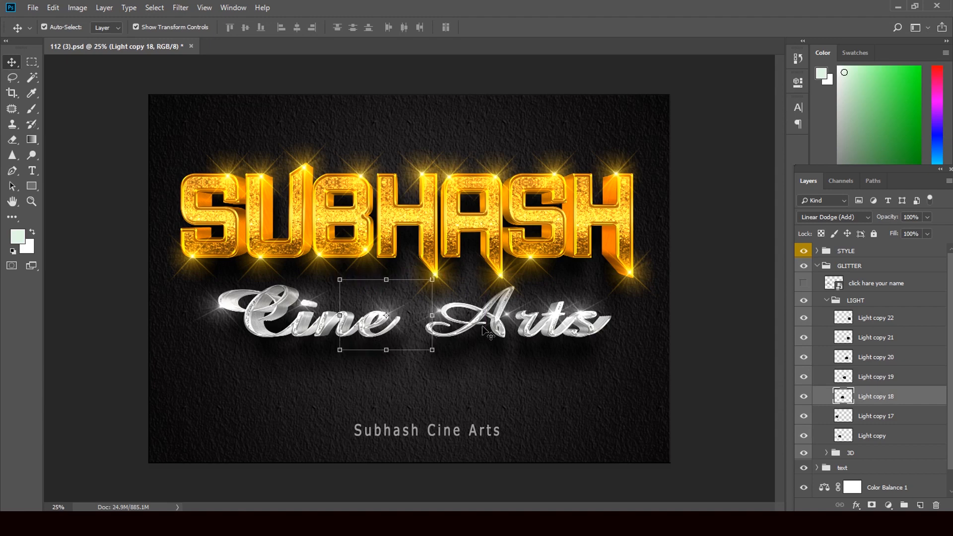
Nudge the sparkle on the silver A's right stem slightly up and left, then deselect it and collapse the GLITTER group.
click(508, 321)
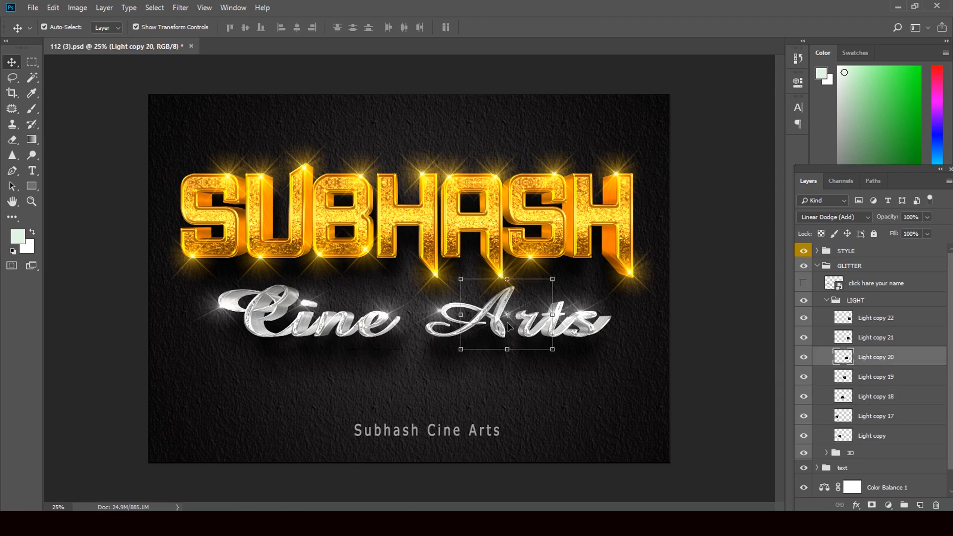
drag(509, 325, 508, 321)
key(Up)
key(Up)
key(Up)
key(Up)
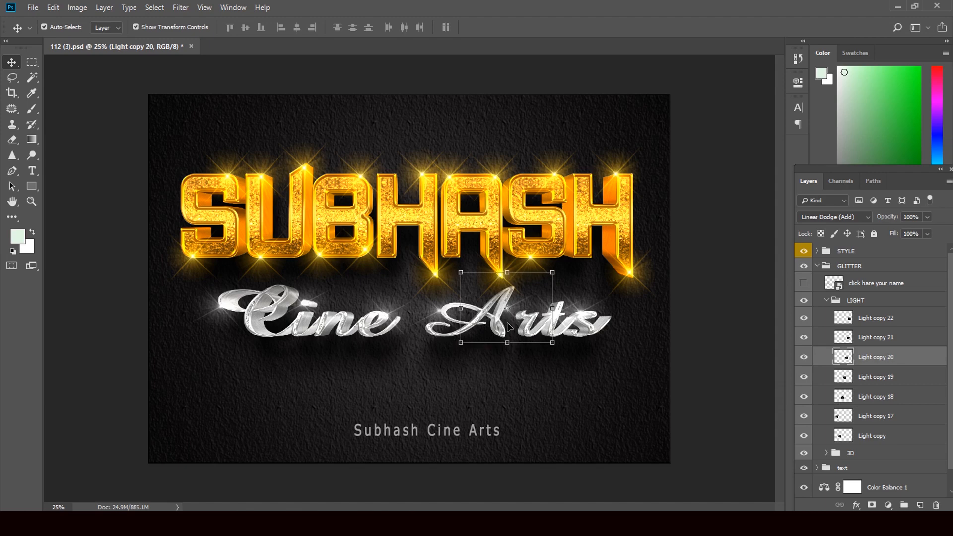
key(Left)
key(Left)
key(Left)
key(Left)
key(Left)
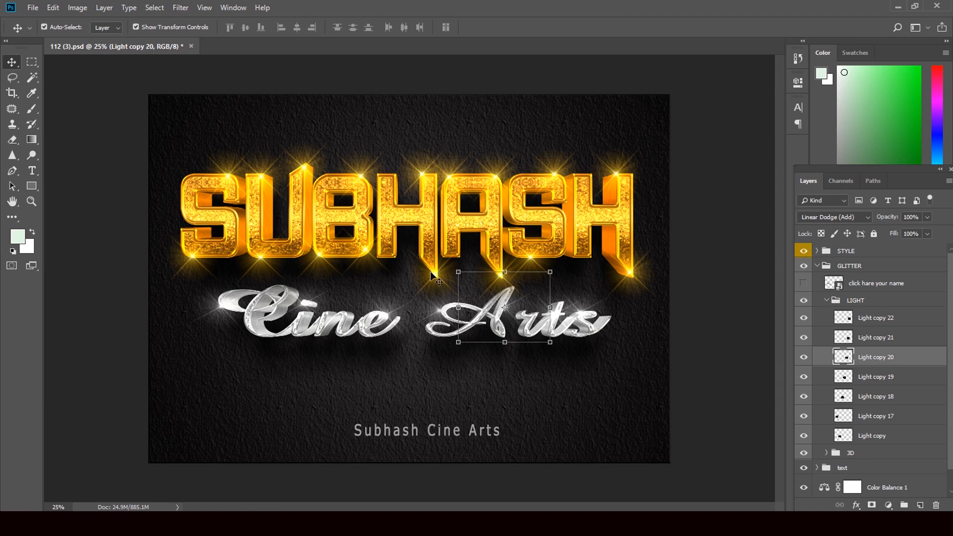
click(64, 82)
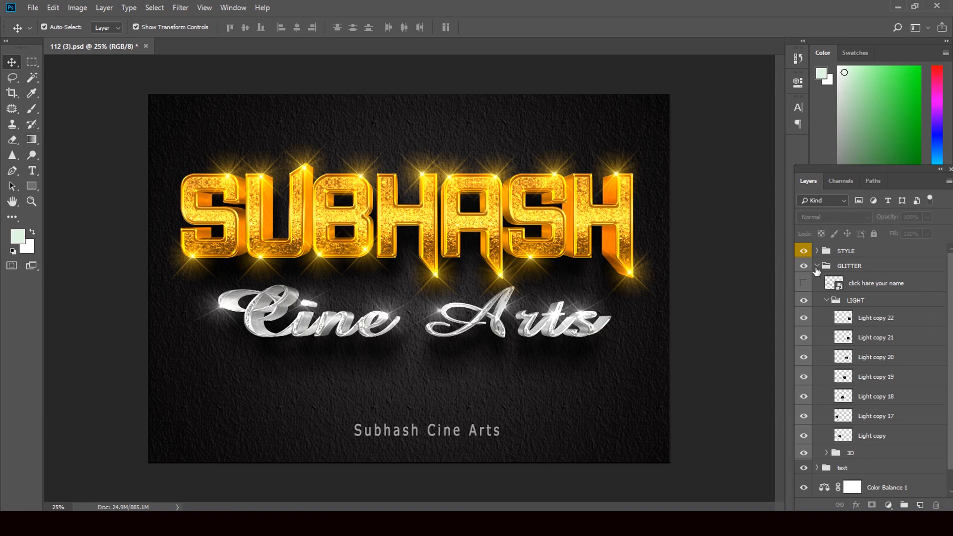
click(817, 267)
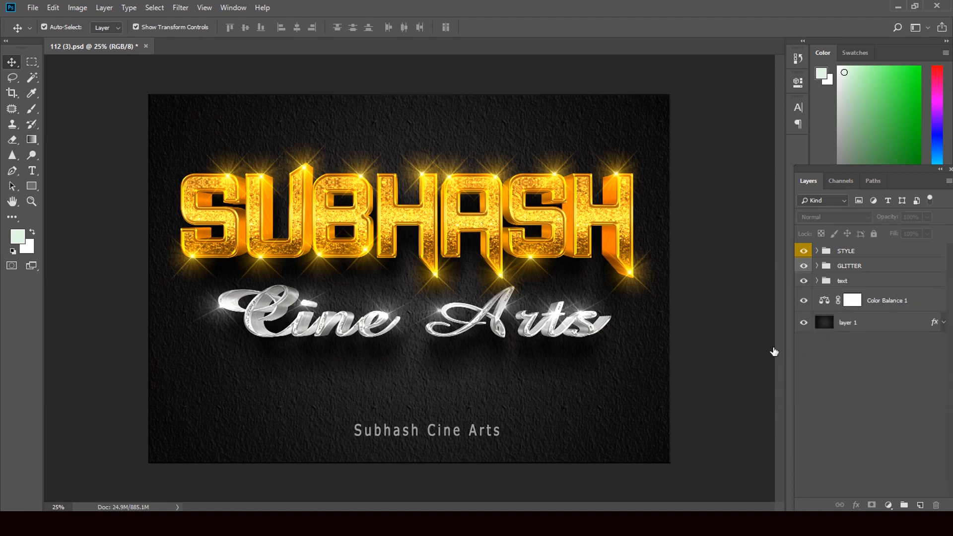
Change the Bevel & Emboss texture pattern of the background layer 1 to Horizontal Line 1 and apply the style.
click(825, 325)
double_click(826, 325)
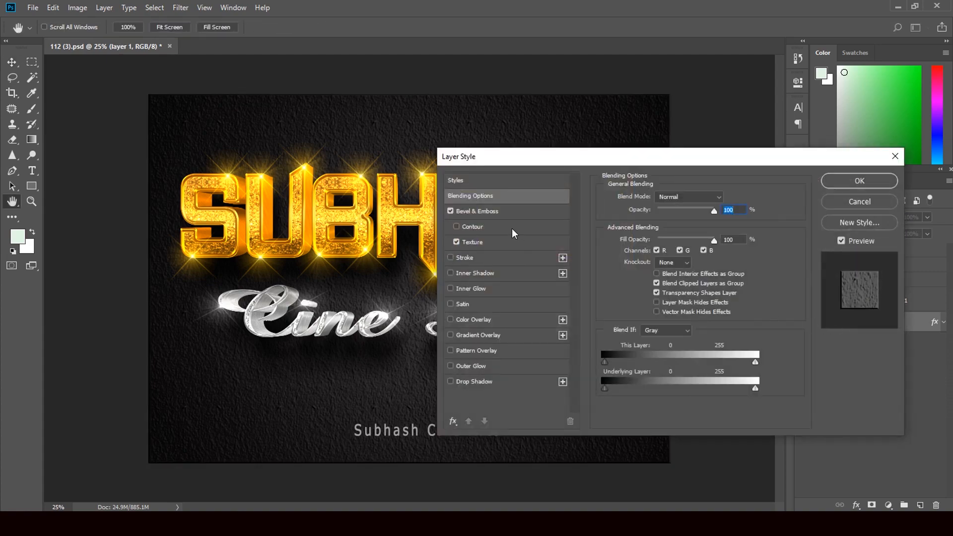
click(483, 242)
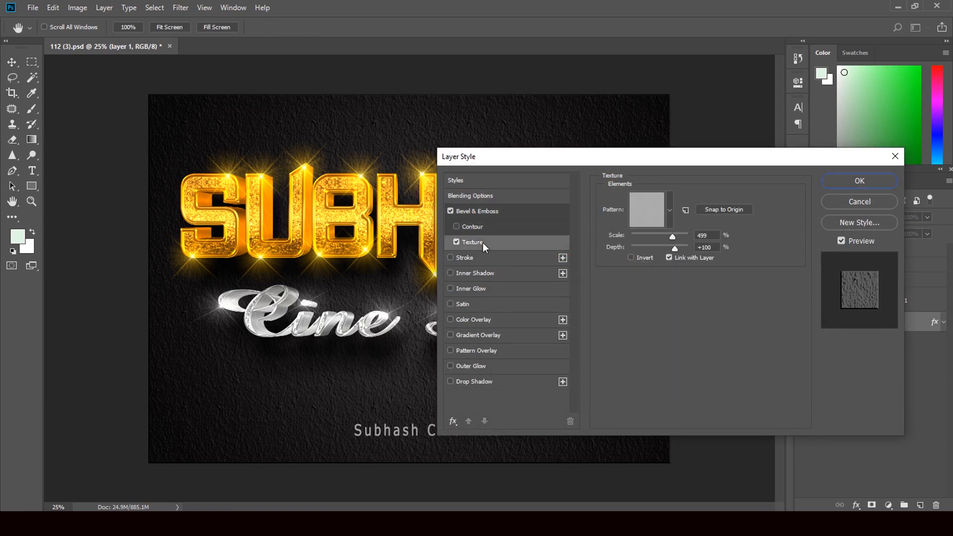
click(669, 211)
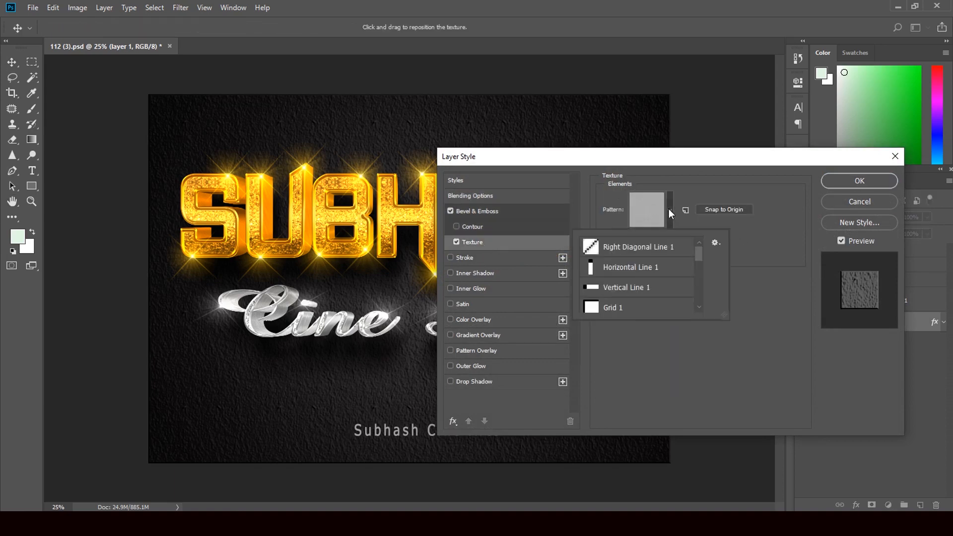
click(625, 289)
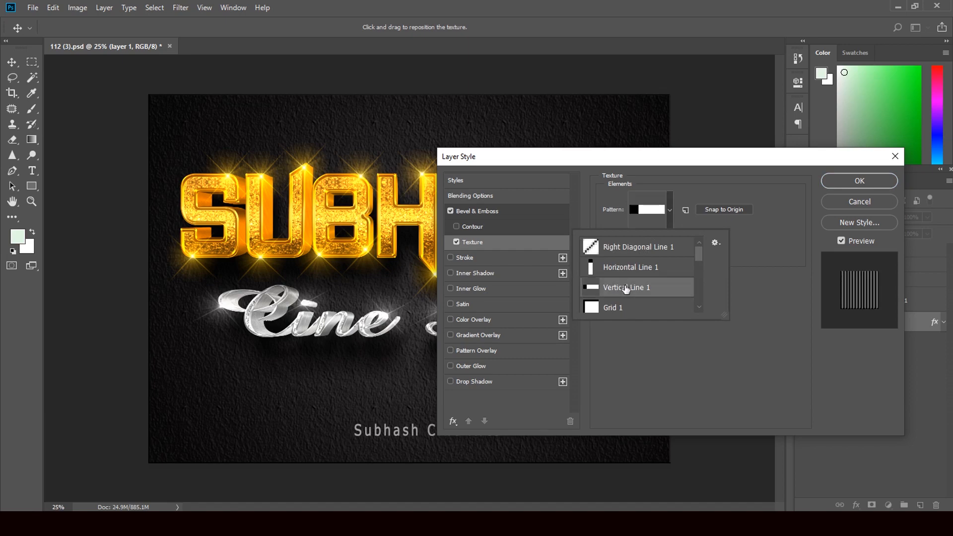
click(634, 268)
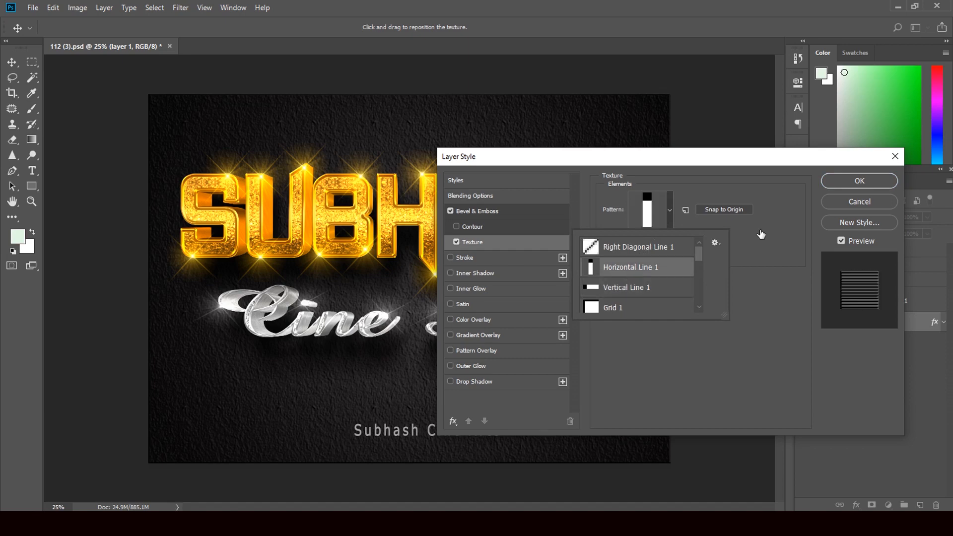
click(846, 187)
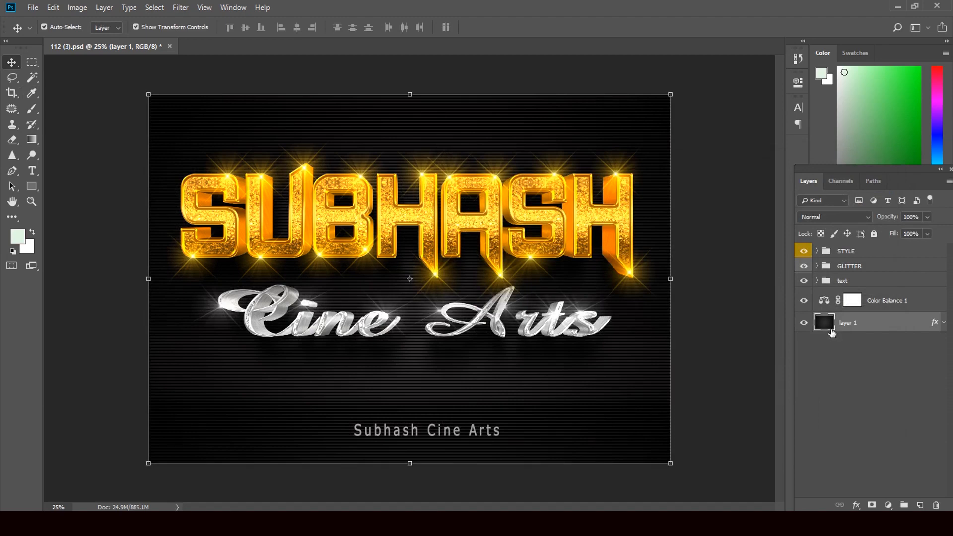
Reopen layer 1's blending options and try the This Layer black Blend If threshold at 59, then lower it to 18.
double_click(827, 325)
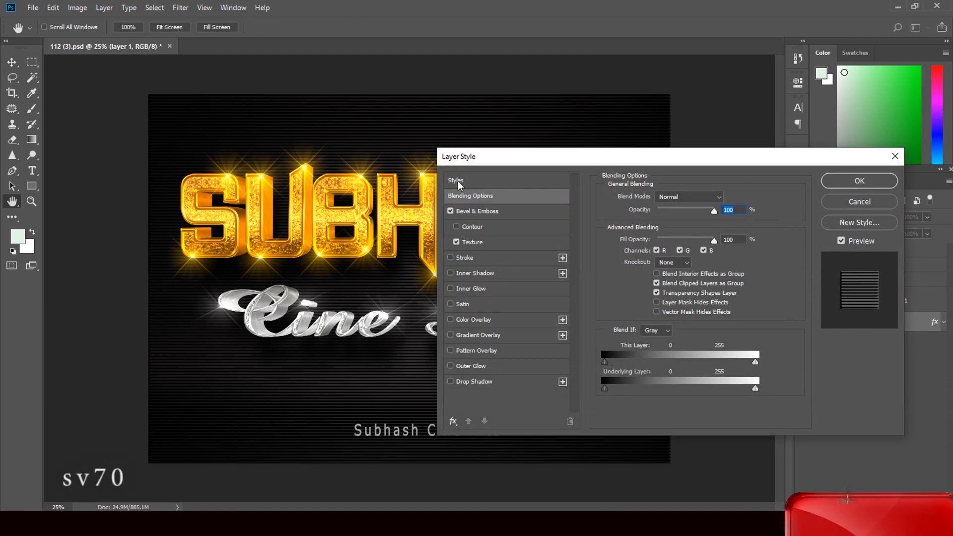
drag(604, 362, 640, 356)
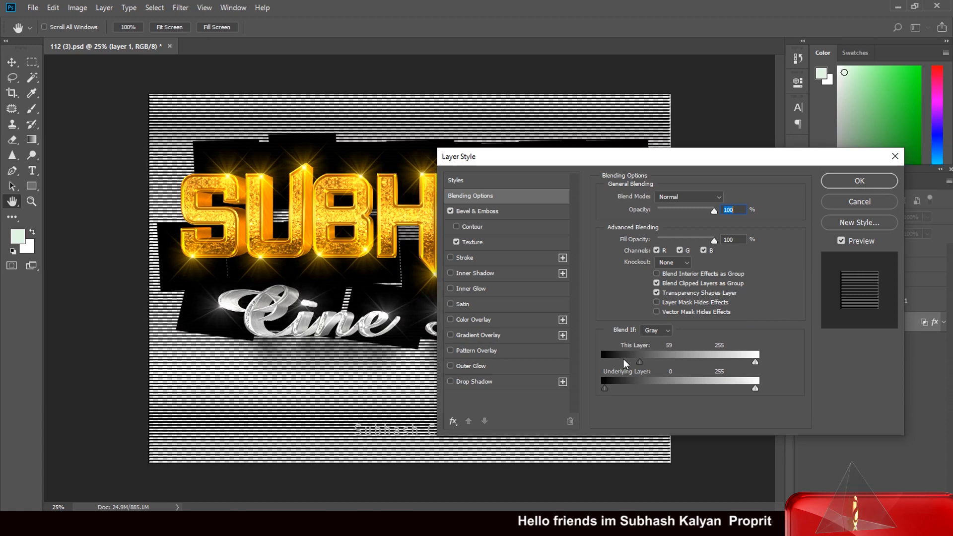
drag(640, 362, 617, 361)
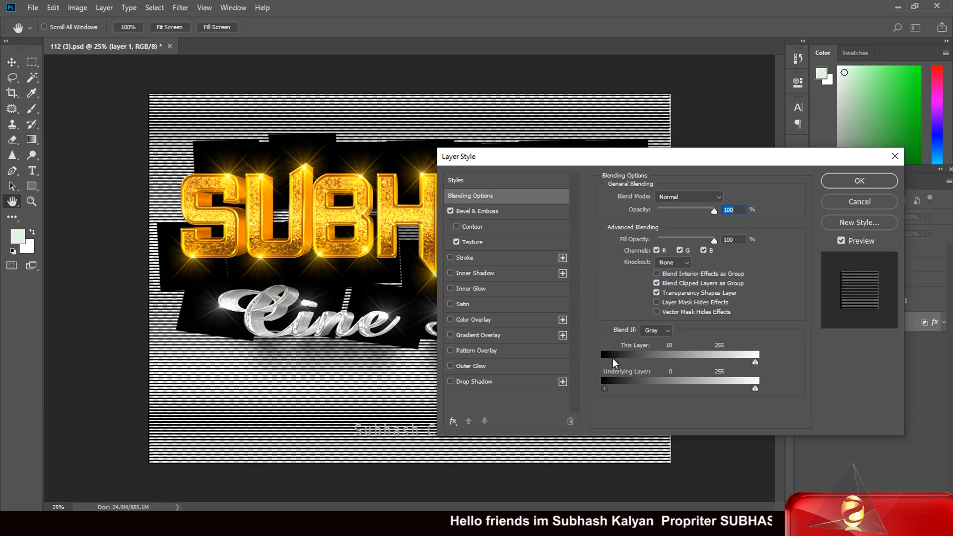